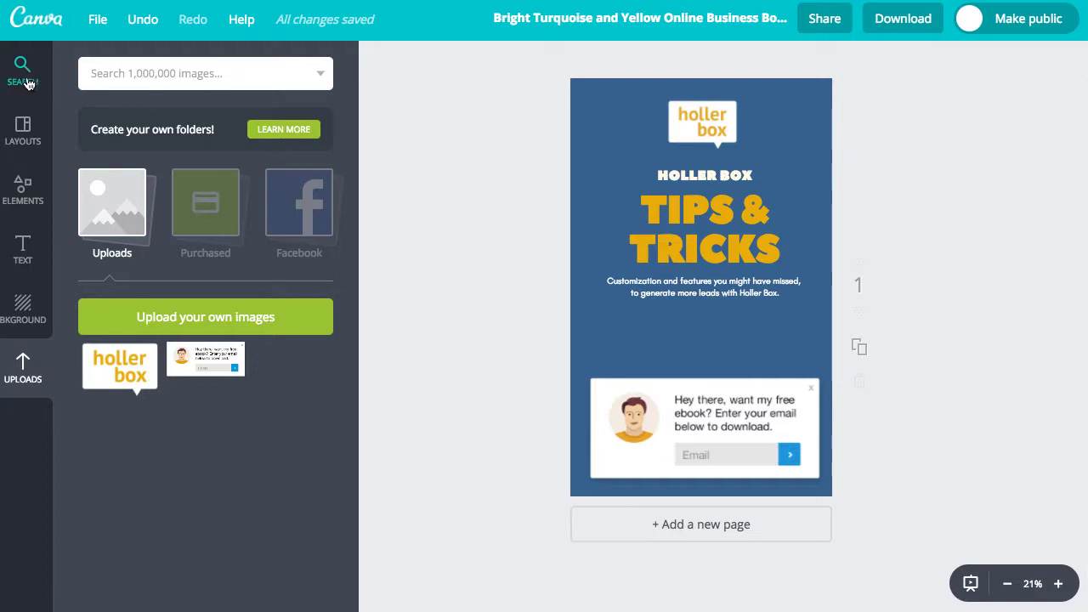
# Browse Canva's template marketplace to the Book Covers > Business templates.
pyautogui.click(36, 19)
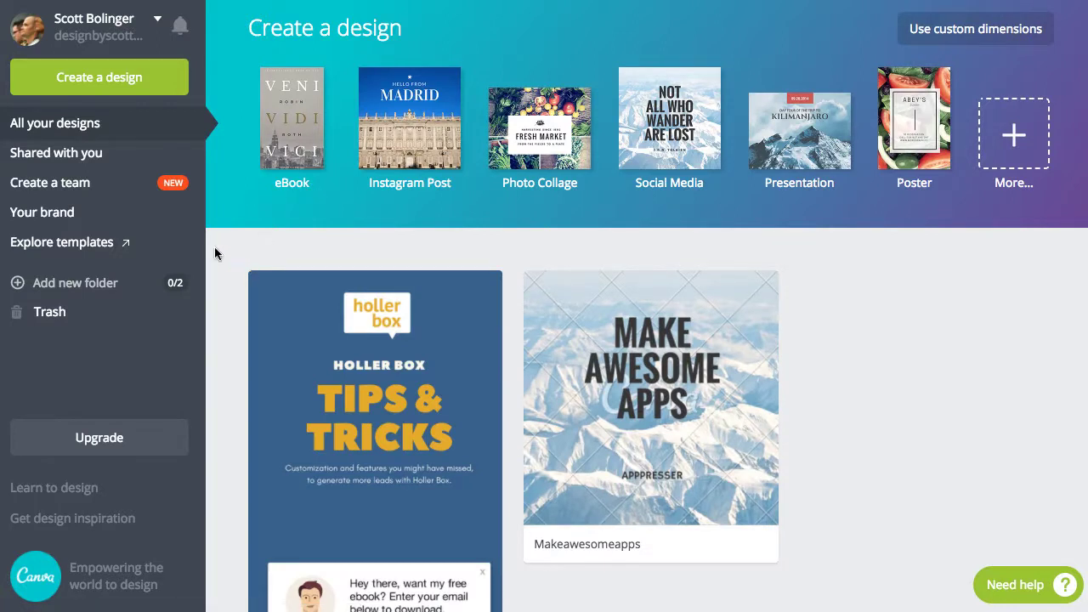
pyautogui.click(81, 251)
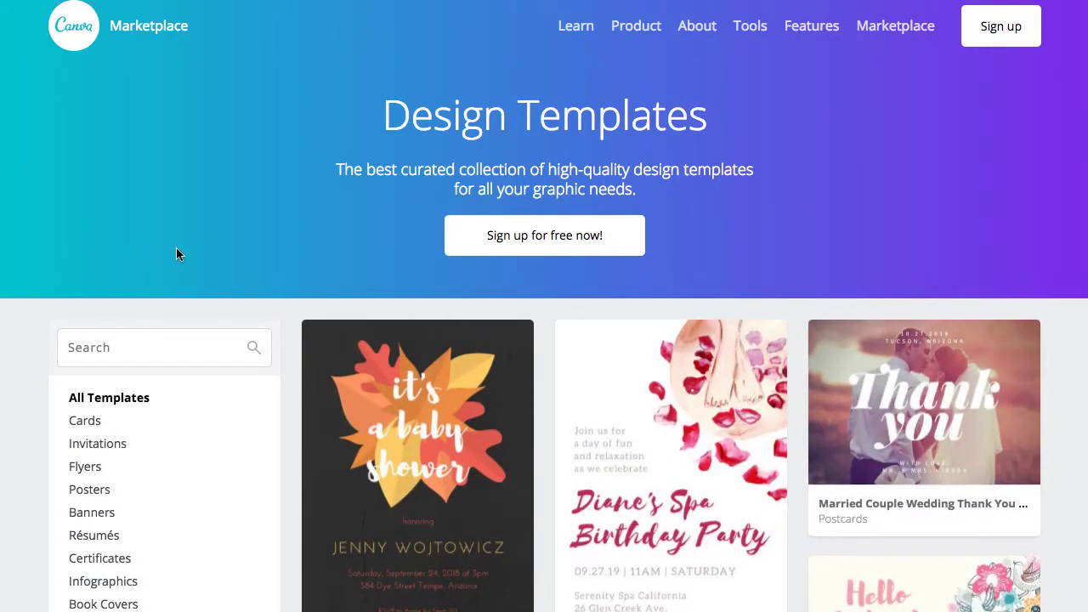
pyautogui.scroll(-5, 275, 257)
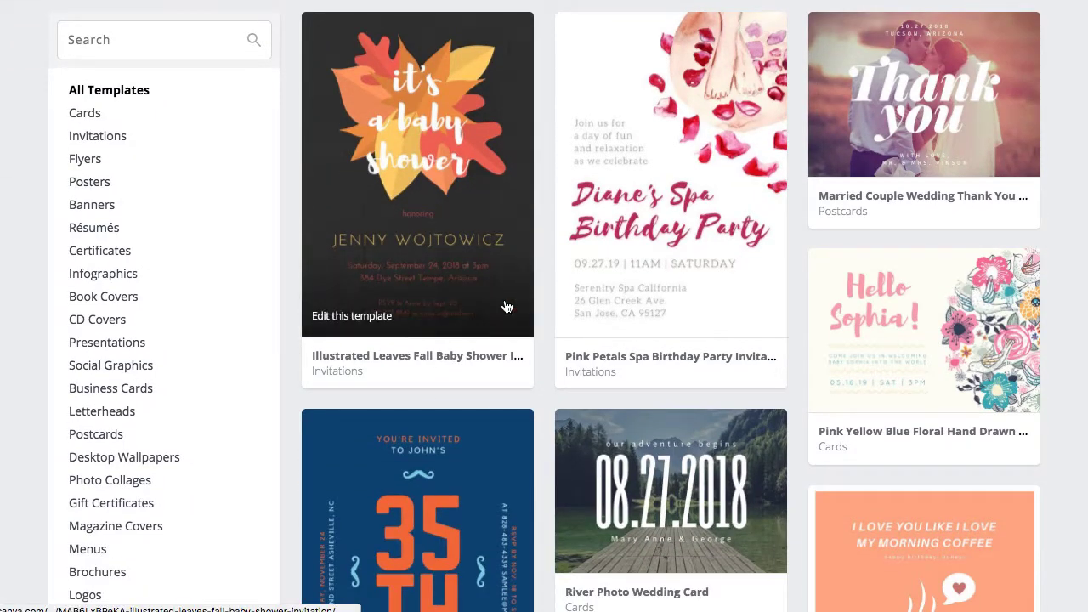
pyautogui.scroll(-2, 327, 312)
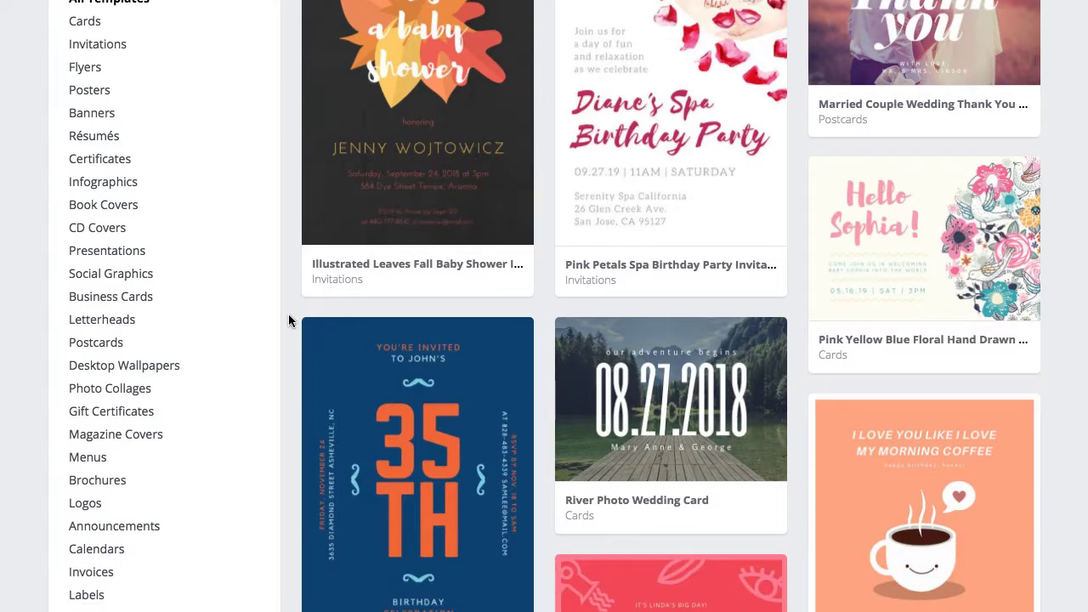
pyautogui.scroll(-4, 289, 321)
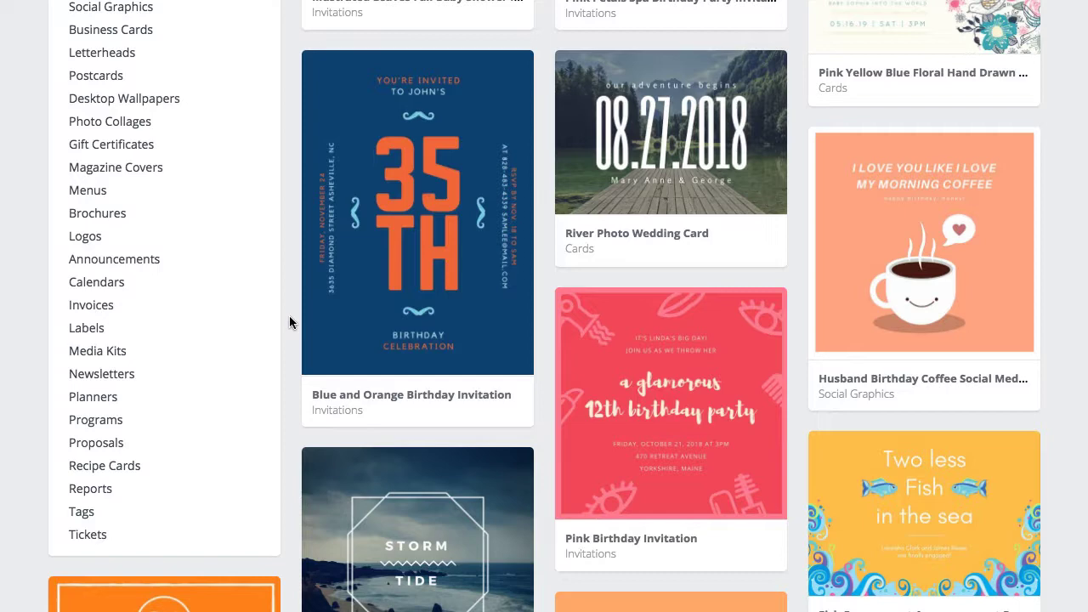
pyautogui.scroll(1, 290, 322)
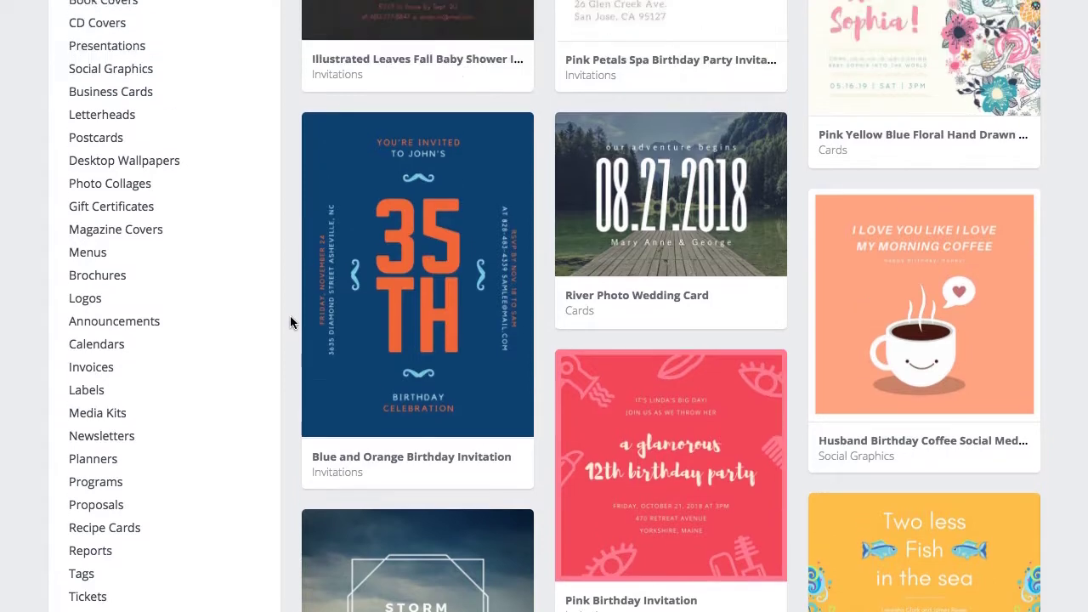
pyautogui.scroll(2, 290, 321)
pyautogui.scroll(3, 290, 321)
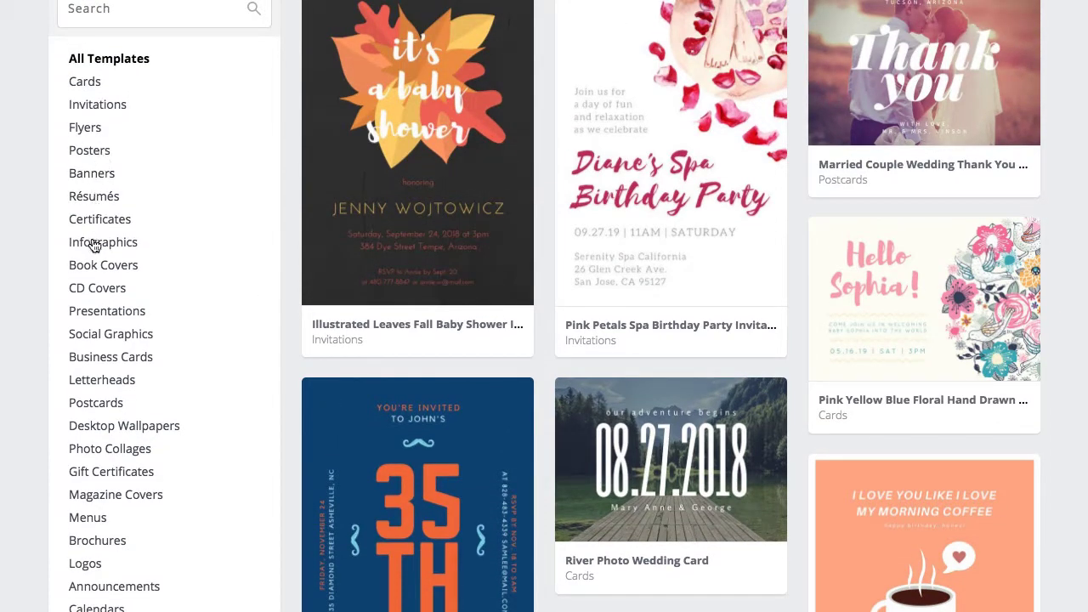
pyautogui.click(95, 267)
pyautogui.scroll(-4, 93, 272)
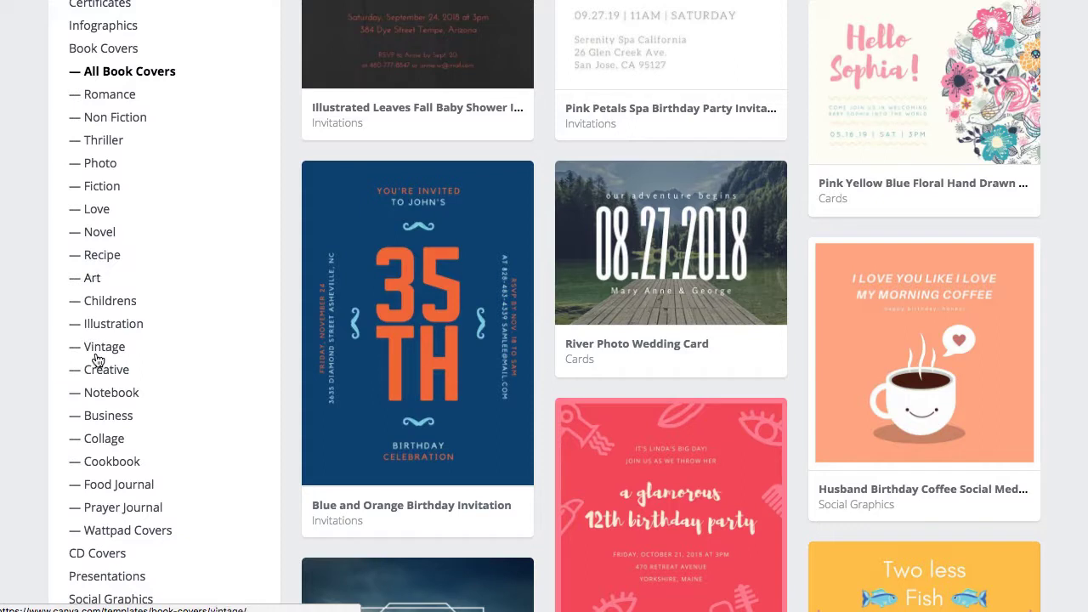
pyautogui.click(107, 415)
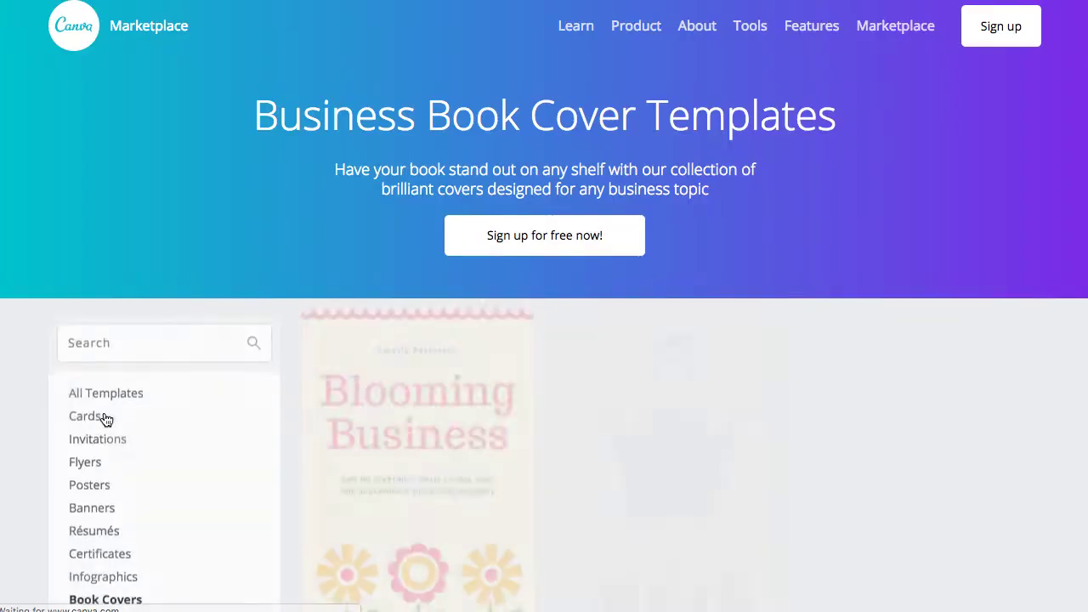
# Start a new design from the turquoise 'Boost Your Online Presence' cover template and zoom in slightly.
pyautogui.scroll(-3, 612, 399)
pyautogui.scroll(-2, 610, 399)
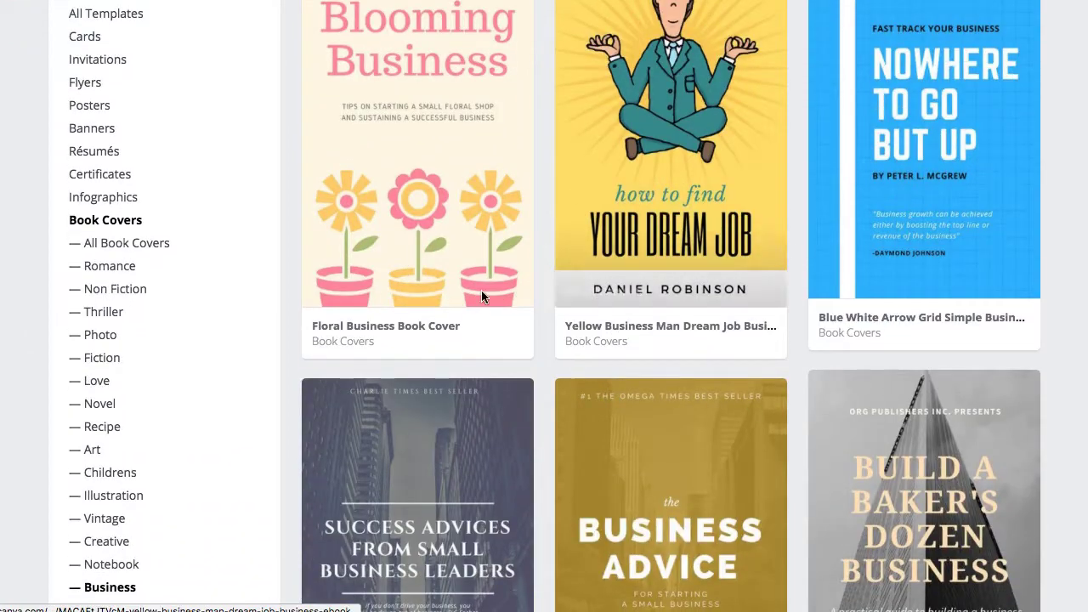
pyautogui.scroll(-5, 483, 296)
pyautogui.scroll(-9, 429, 468)
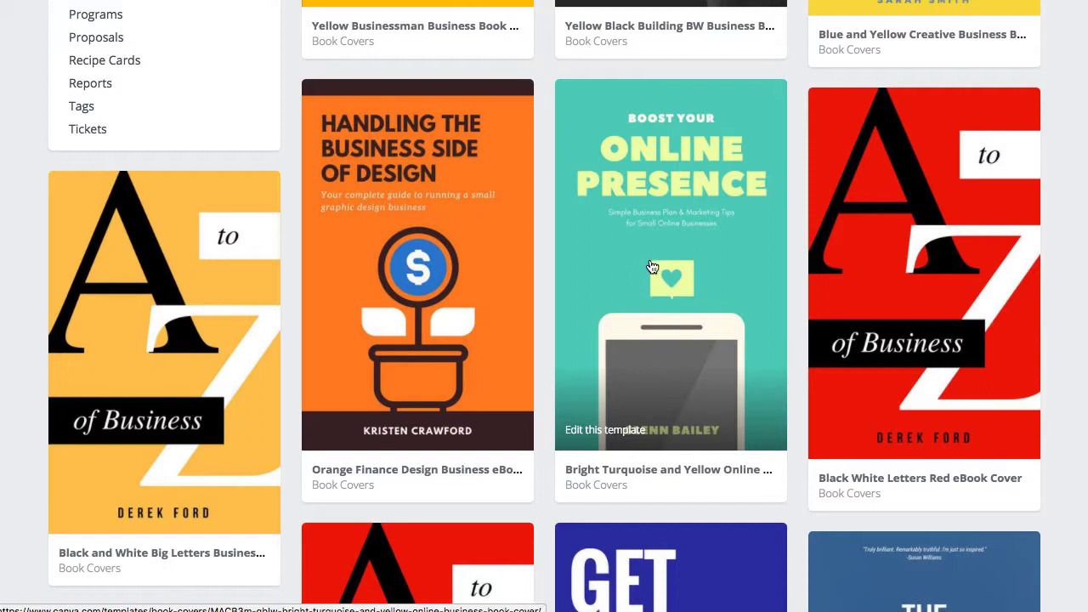
pyautogui.click(652, 267)
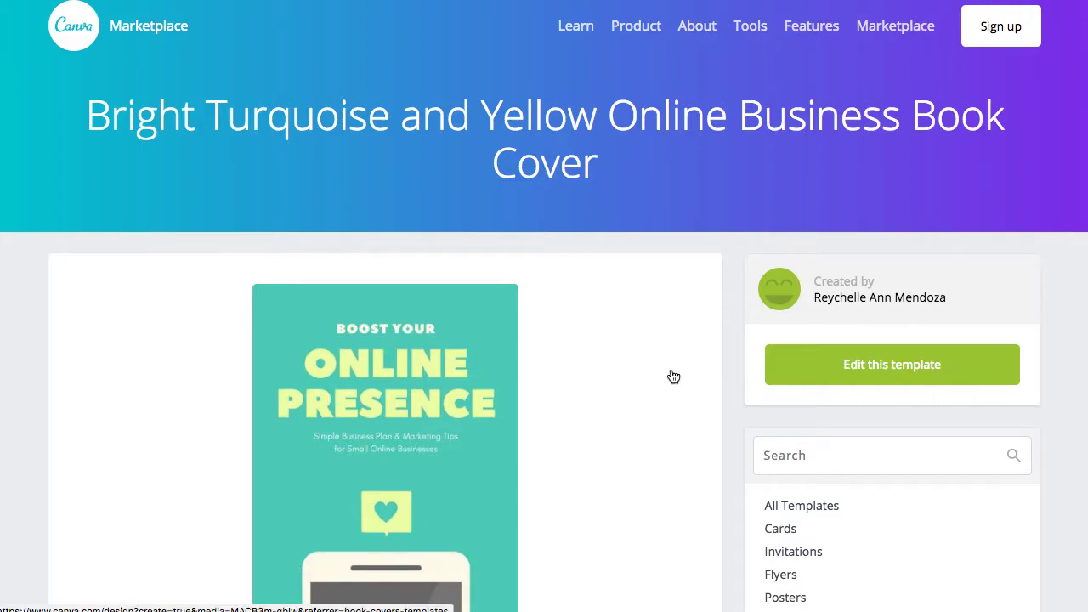
pyautogui.click(824, 377)
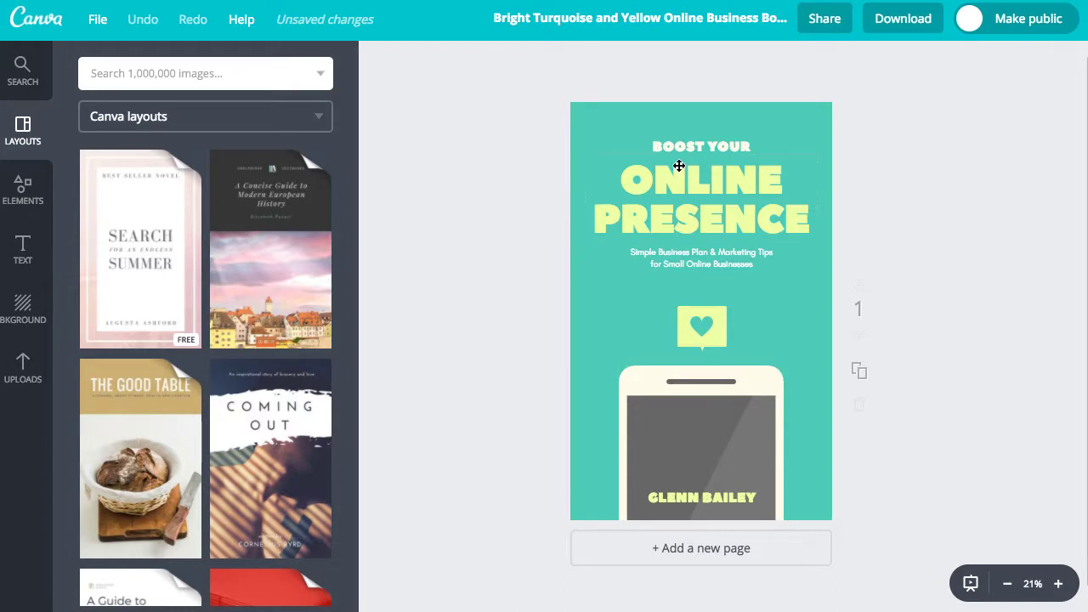
pyautogui.click(1058, 584)
# Replace the two heading lines with 'HOLLER BOX' and 'TIPS & TRICKS'.
pyautogui.click(677, 98)
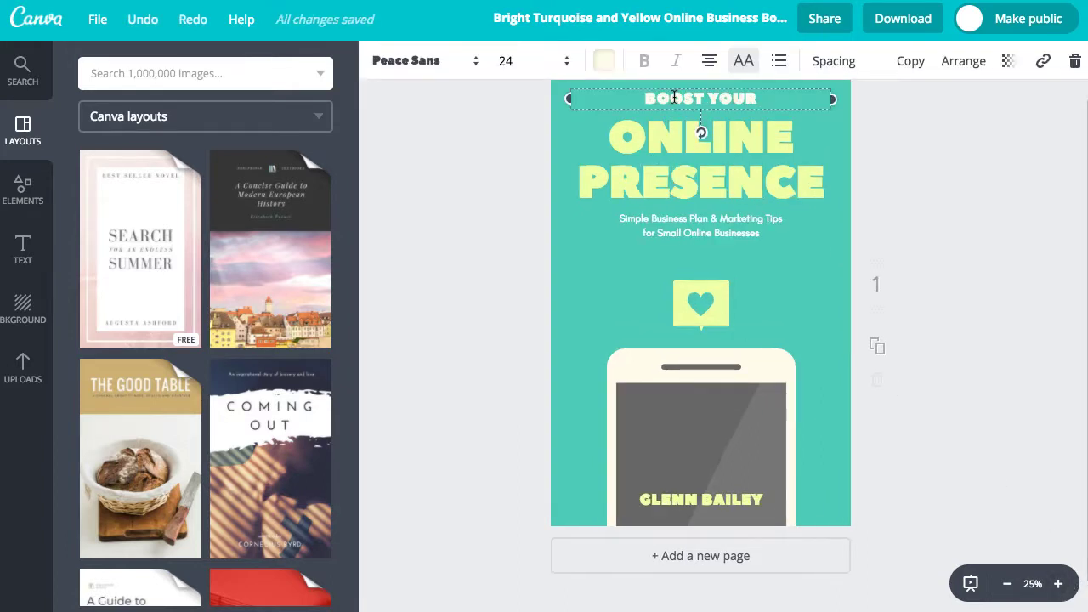
pyautogui.moveTo(744, 96); pyautogui.dragTo(644, 98)
pyautogui.write('HOLLER BOX')
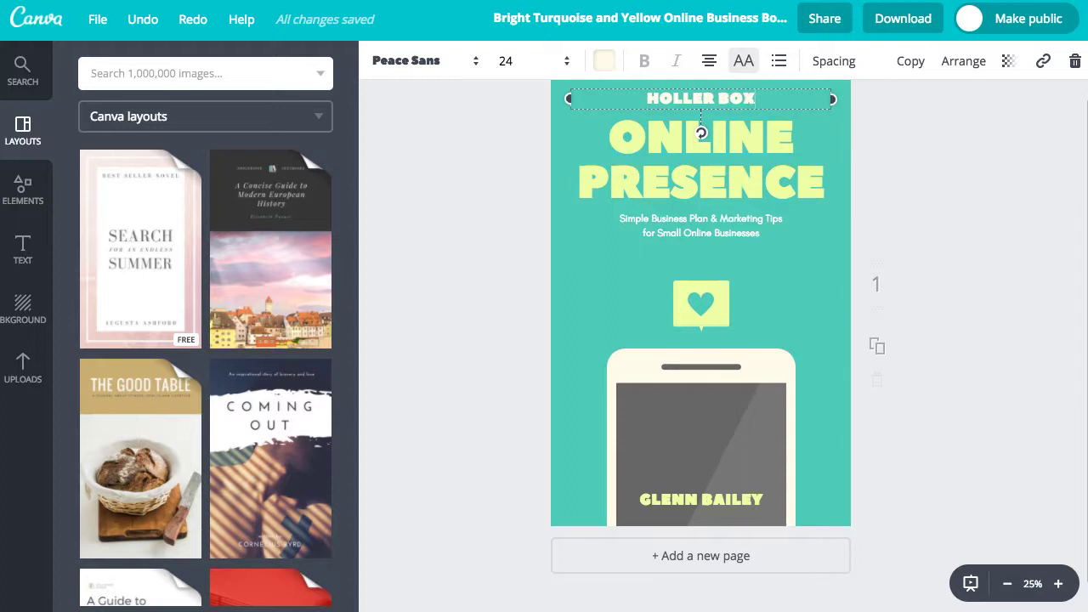
pyautogui.click(657, 145)
pyautogui.click(660, 137)
pyautogui.write('TIPS')
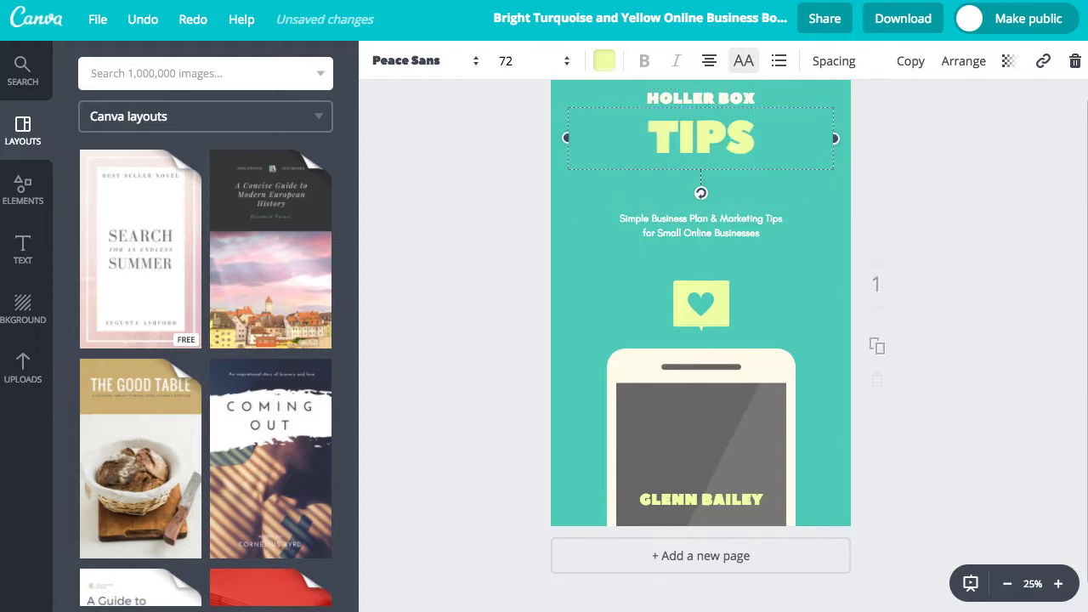
pyautogui.write(' & TRI')
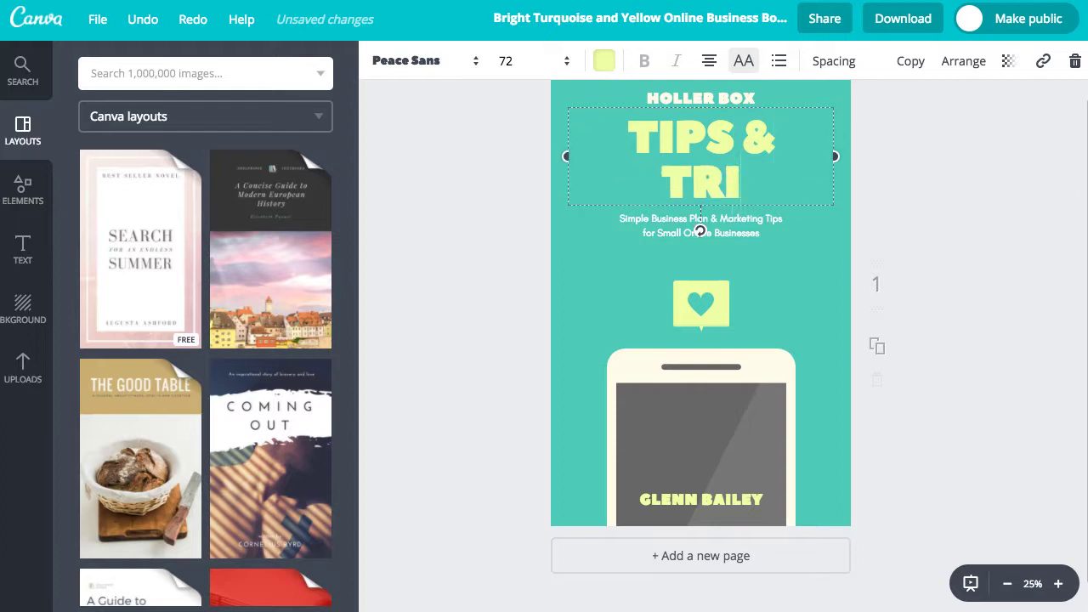
pyautogui.write('CKS')
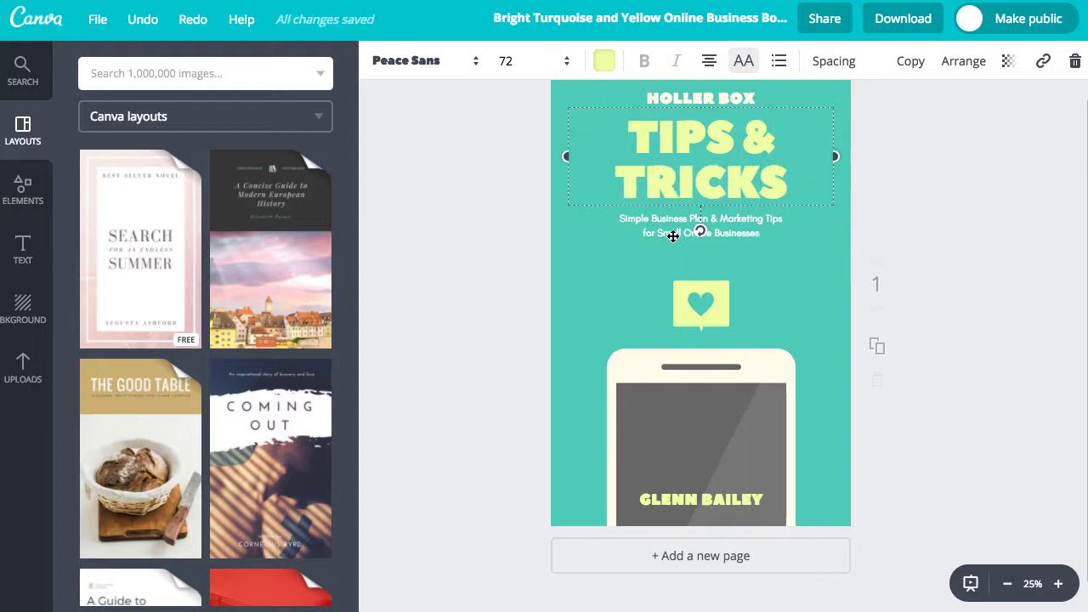
# Rewrite the subtitle as 'Features and customizations for generating more leads with Holler Box.', breaking after 'for'.
pyautogui.click(673, 236)
pyautogui.click(673, 235)
pyautogui.write('Features and customizations for GE')
pyautogui.press('BackSpace')
pyautogui.press('BackSpace')
pyautogui.write('generating more leads with HOller B')
pyautogui.press('BackSpace')
pyautogui.press('BackSpace')
pyautogui.press('BackSpace')
pyautogui.press('BackSpace')
pyautogui.press('BackSpace')
pyautogui.press('BackSpace')
pyautogui.write('ller Box.')
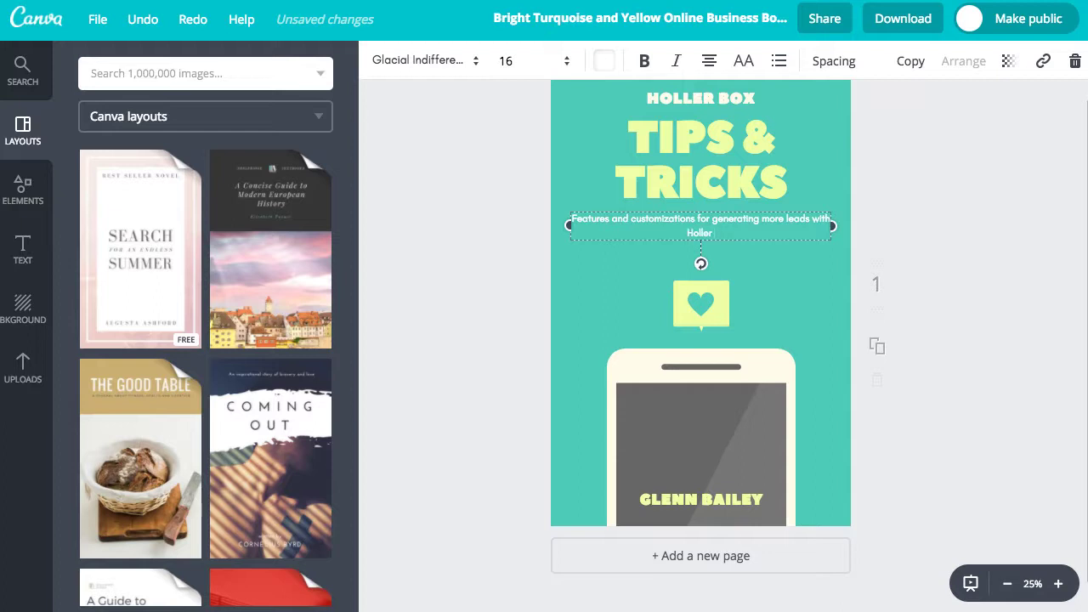
pyautogui.click(713, 217)
pyautogui.press('Return')
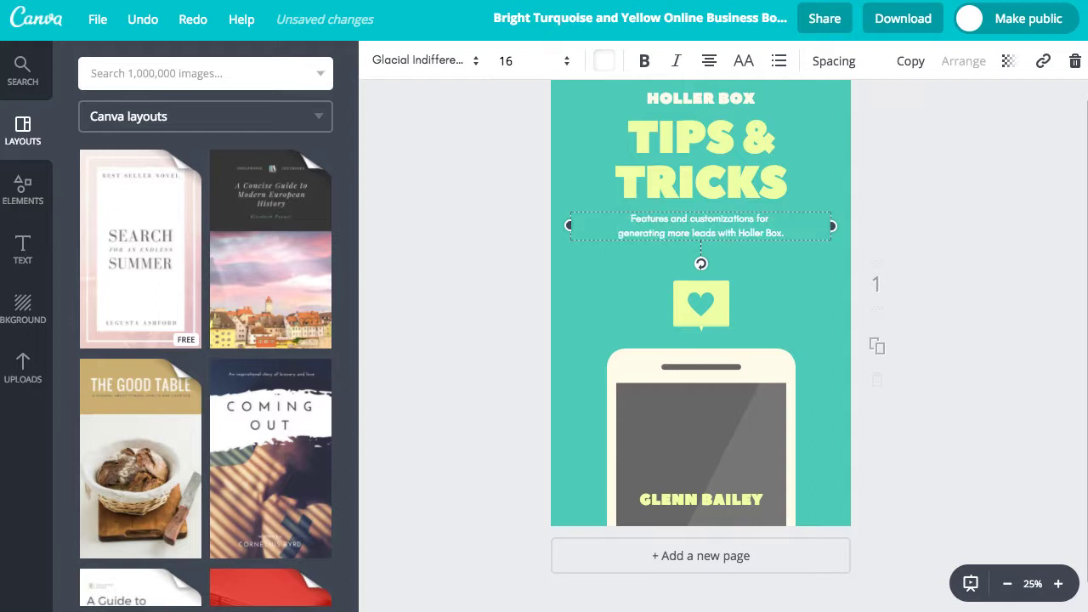
pyautogui.click(938, 272)
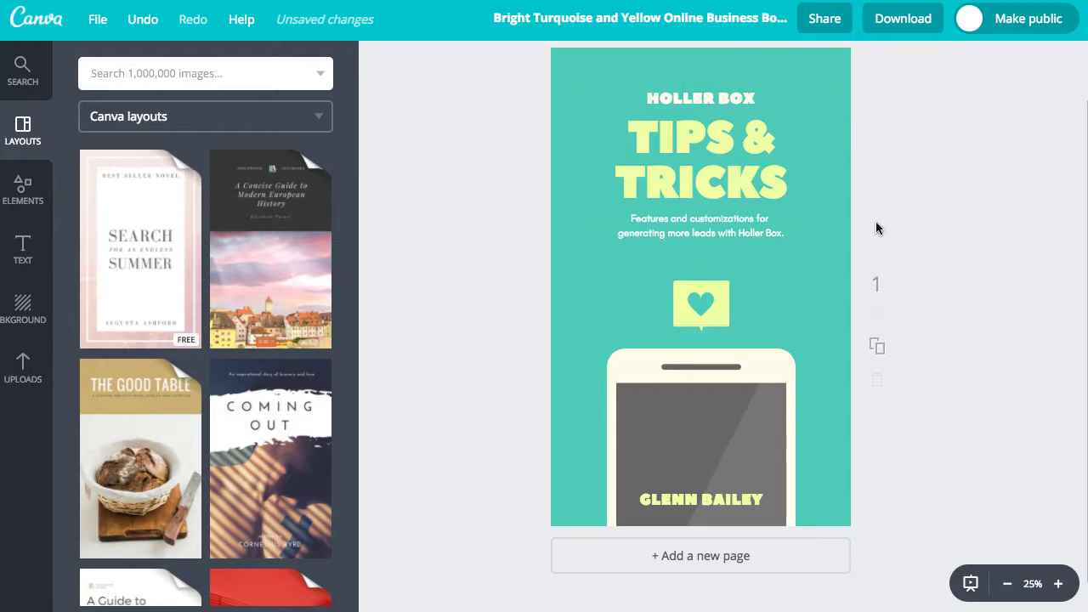
# Change the cover background colour to dark grey.
pyautogui.click(839, 56)
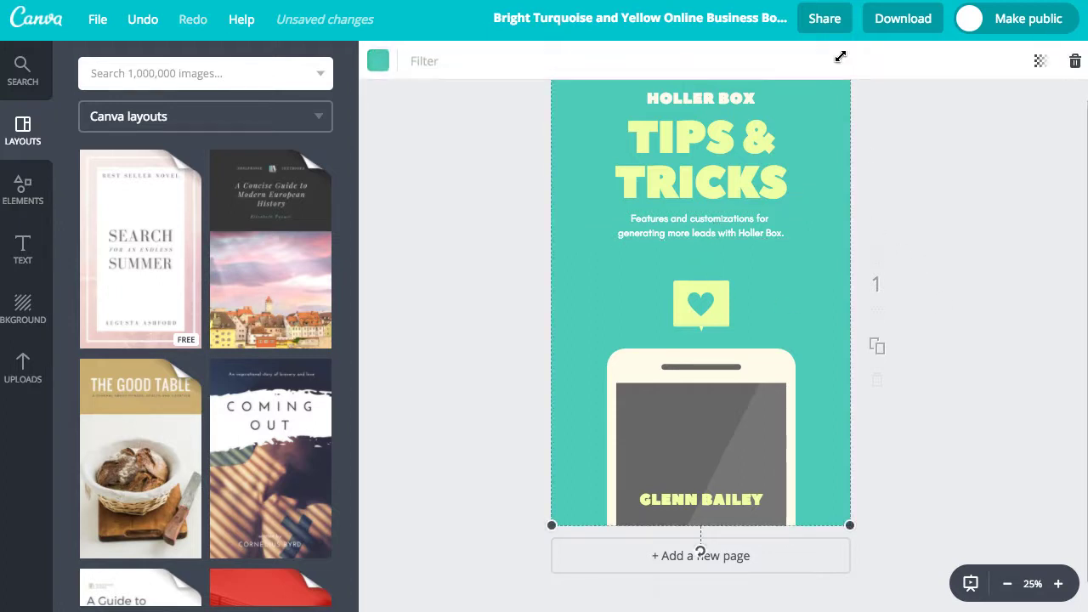
pyautogui.click(377, 62)
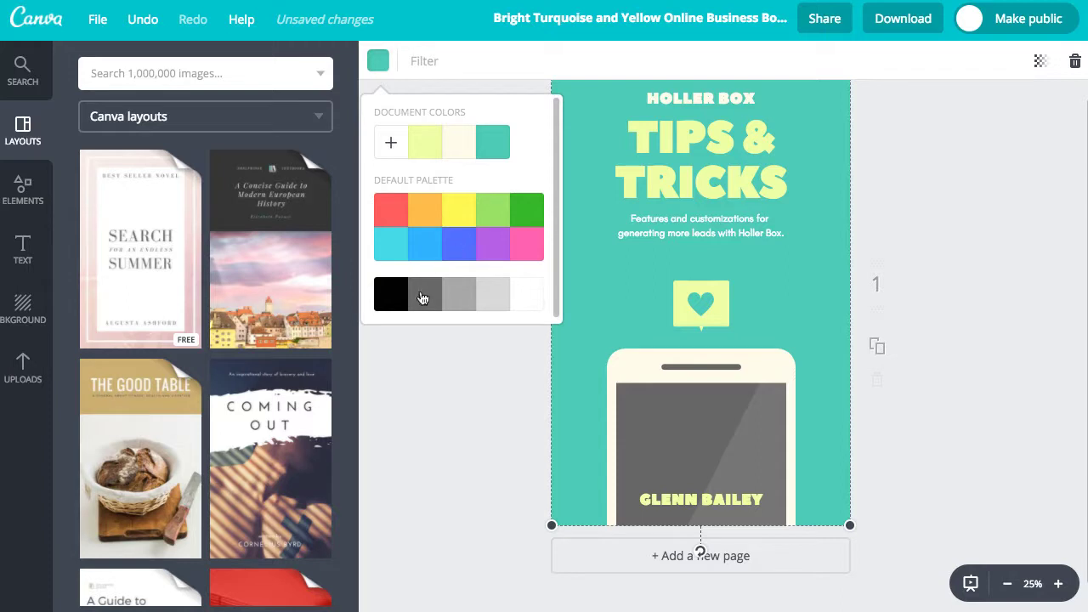
pyautogui.click(422, 298)
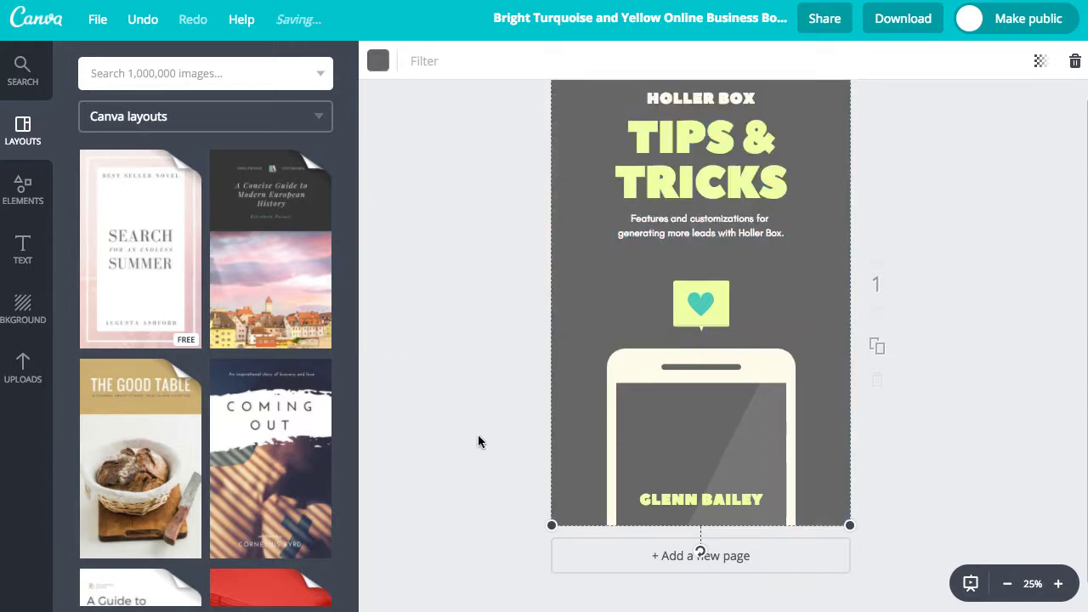
# Delete the heart icon and the yellow speech bubble behind it.
pyautogui.click(695, 302)
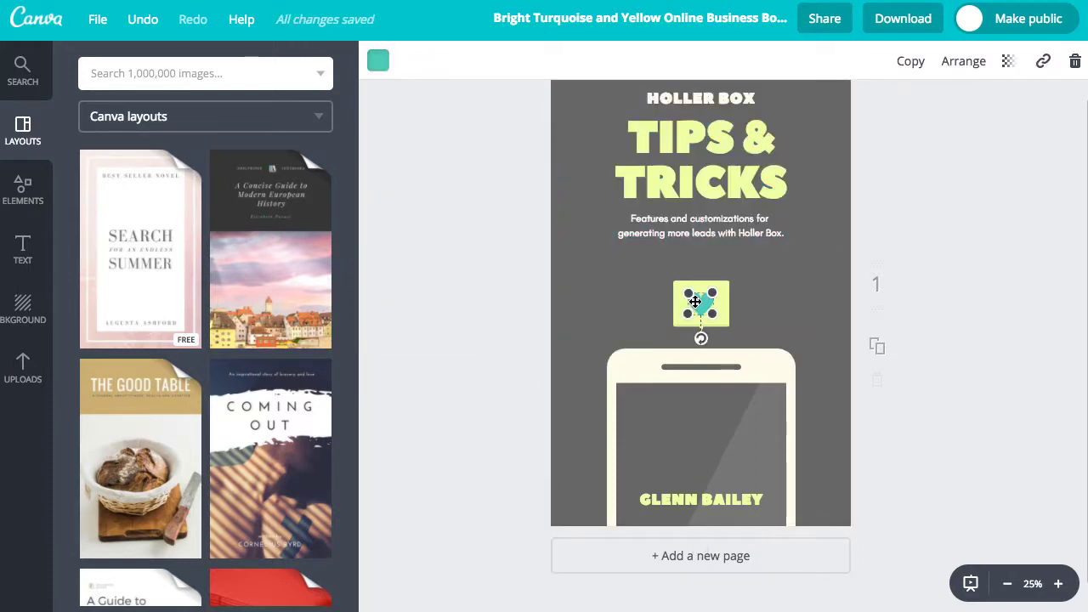
pyautogui.press('Delete')
pyautogui.click(707, 314)
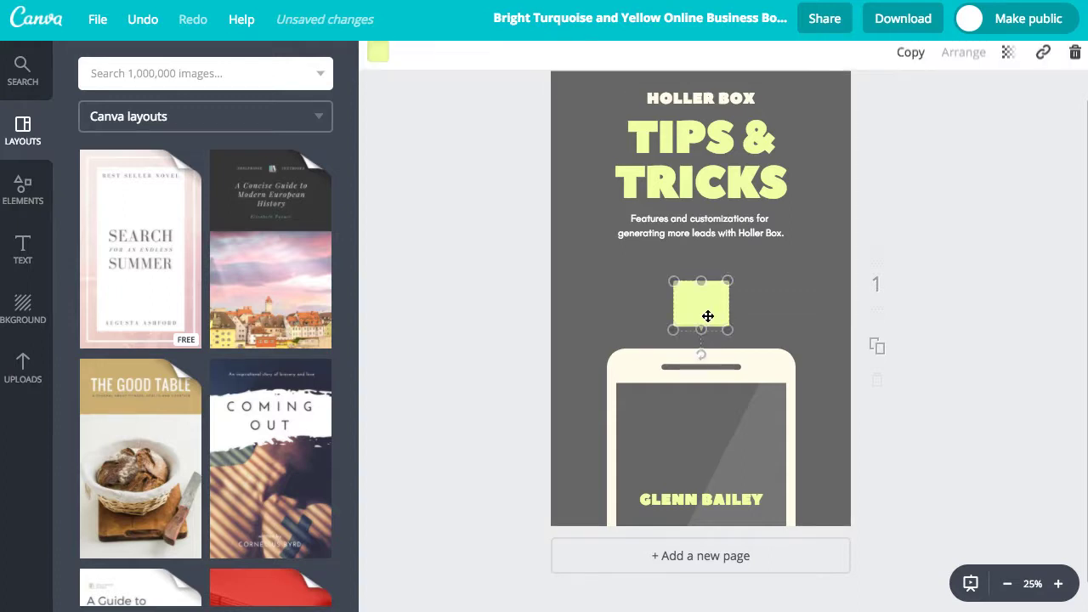
pyautogui.press('Delete')
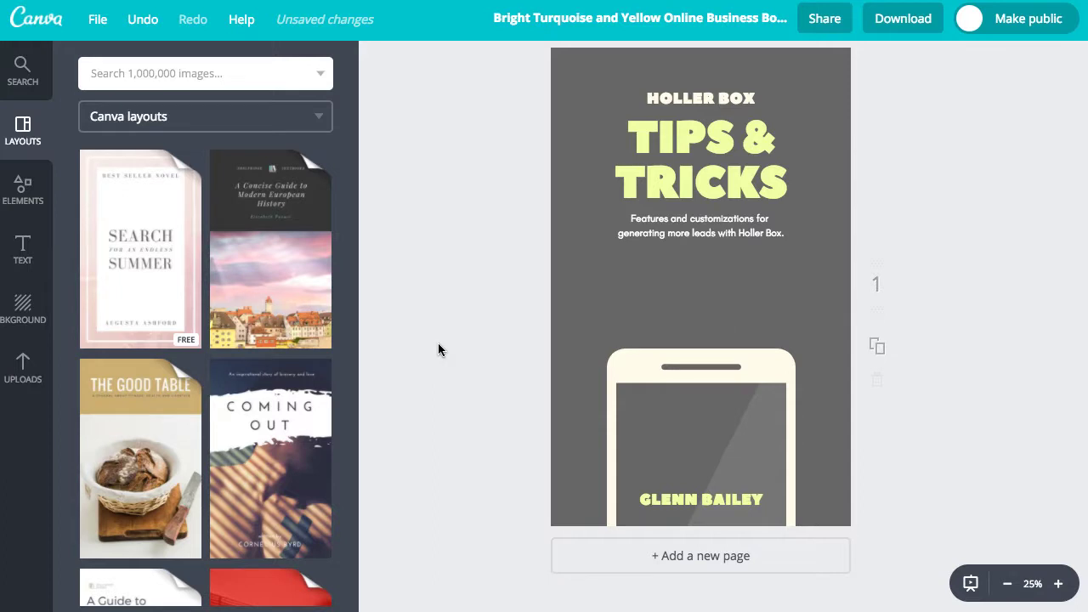
# Place the uploaded holler box logo below the subtitle.
pyautogui.click(24, 197)
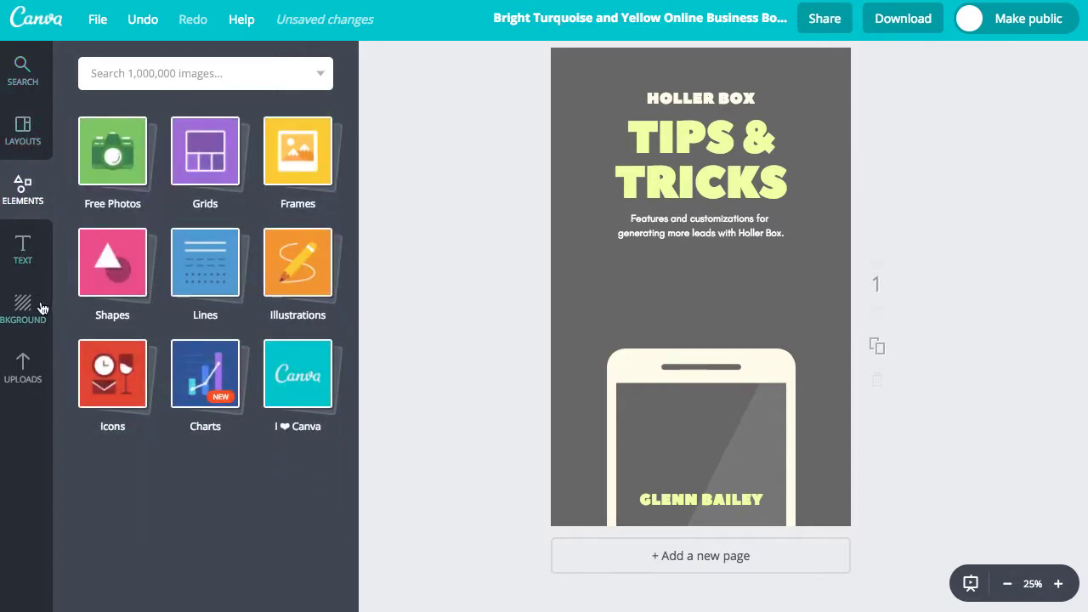
pyautogui.click(26, 366)
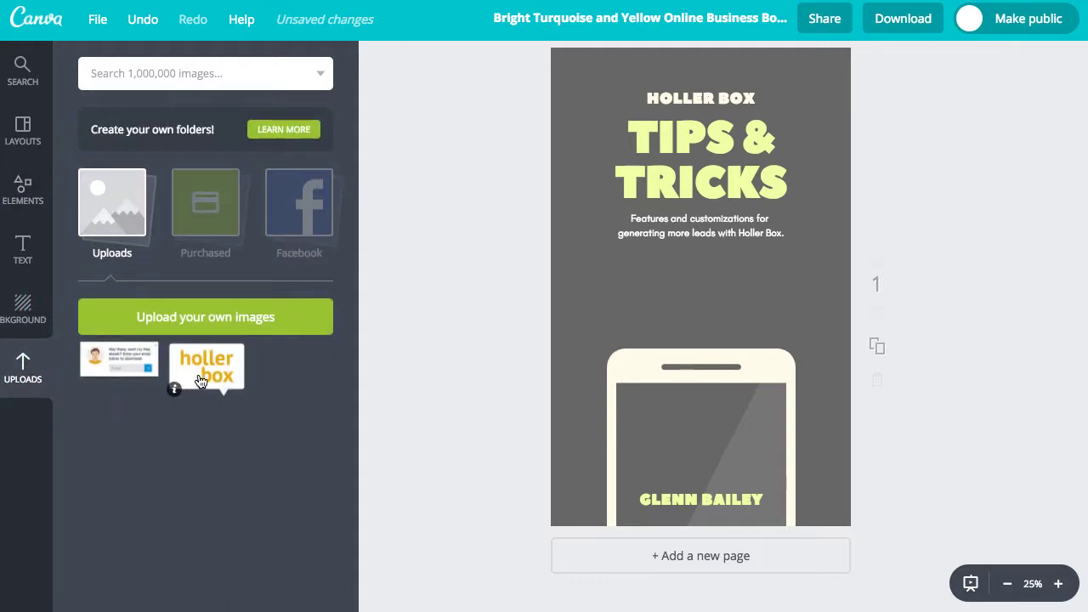
pyautogui.moveTo(215, 379); pyautogui.dragTo(711, 292)
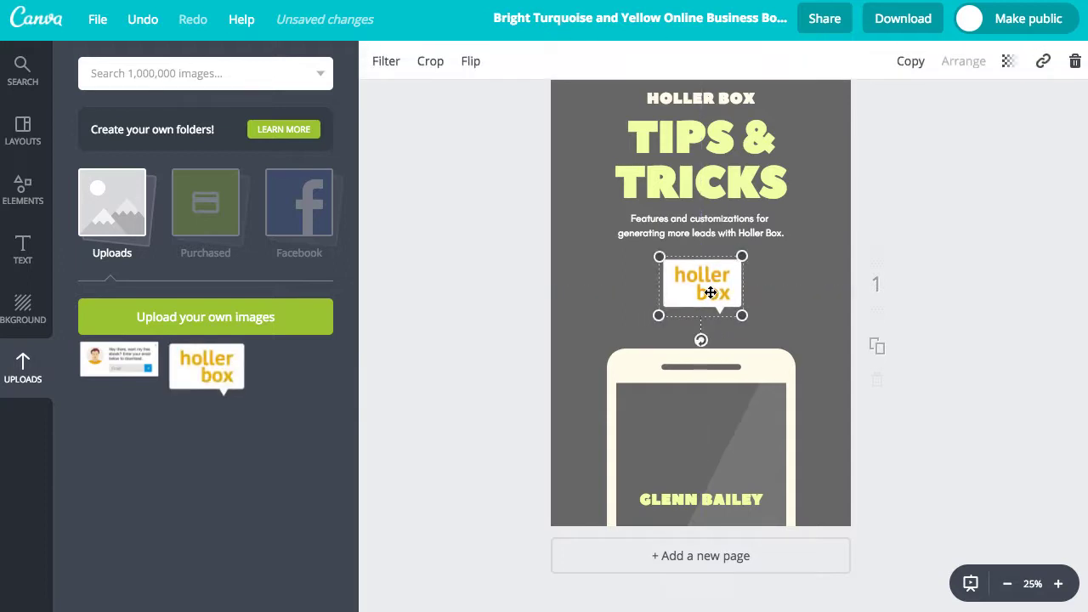
pyautogui.click(973, 399)
# Delete the phone frame graphic from the cover.
pyautogui.scroll(2, 643, 330)
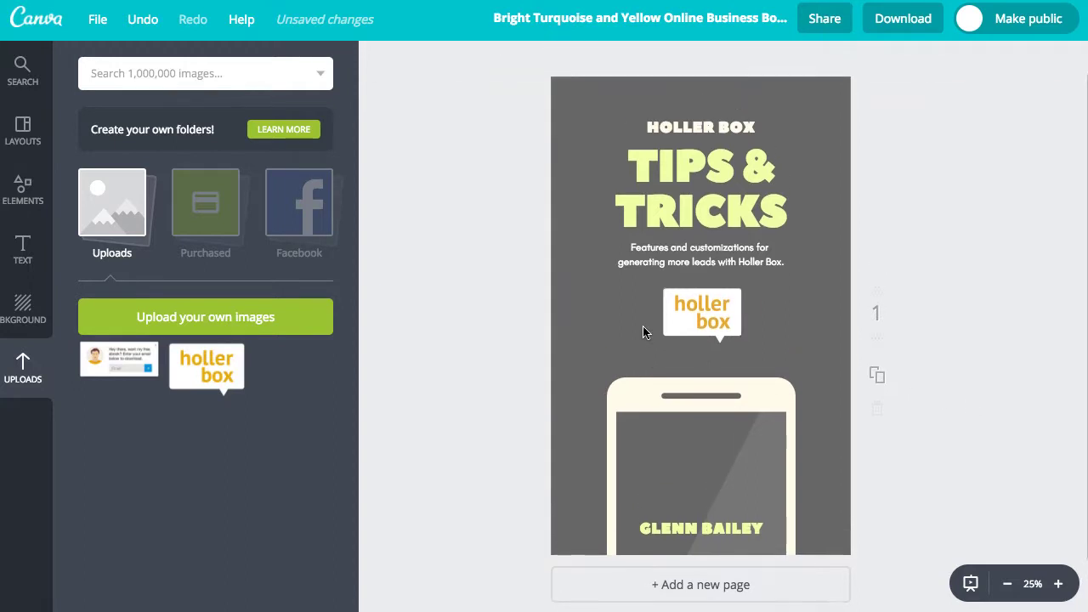
pyautogui.click(623, 397)
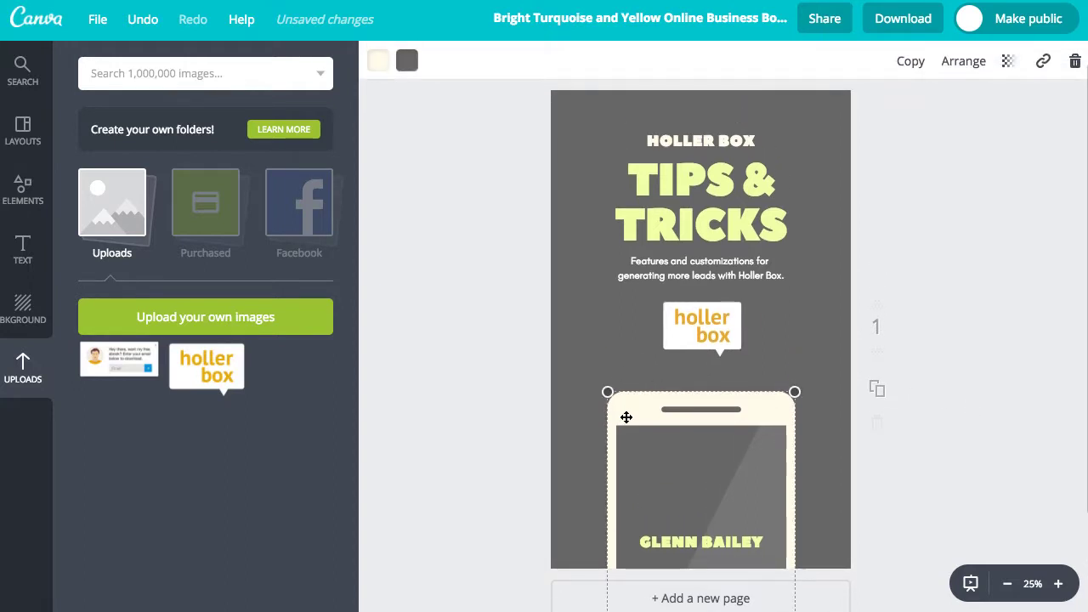
pyautogui.press('Delete')
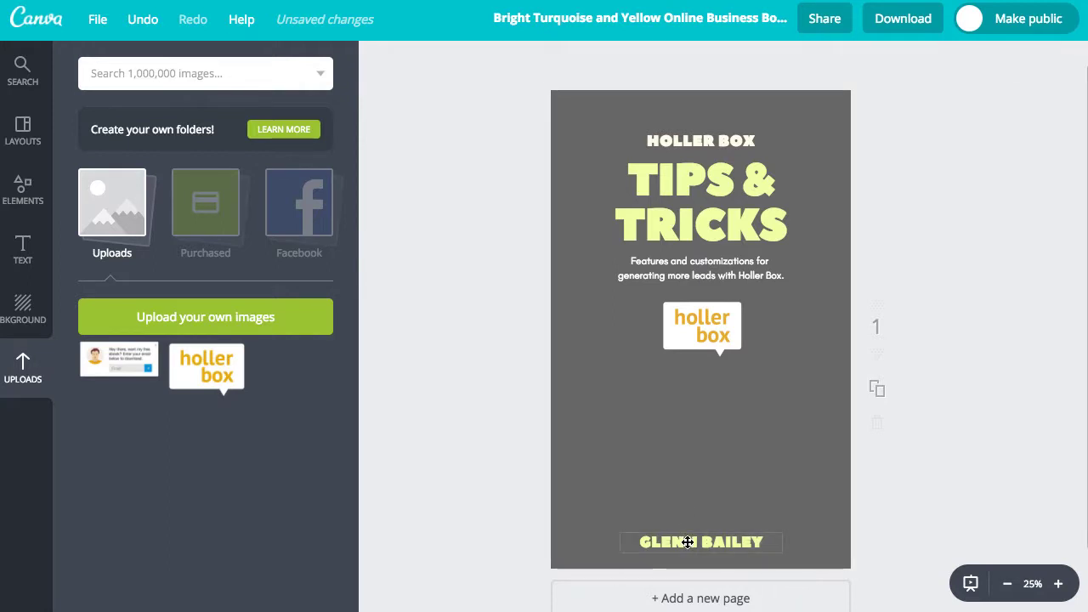
# Delete the author name text at the bottom of the cover.
pyautogui.click(687, 541)
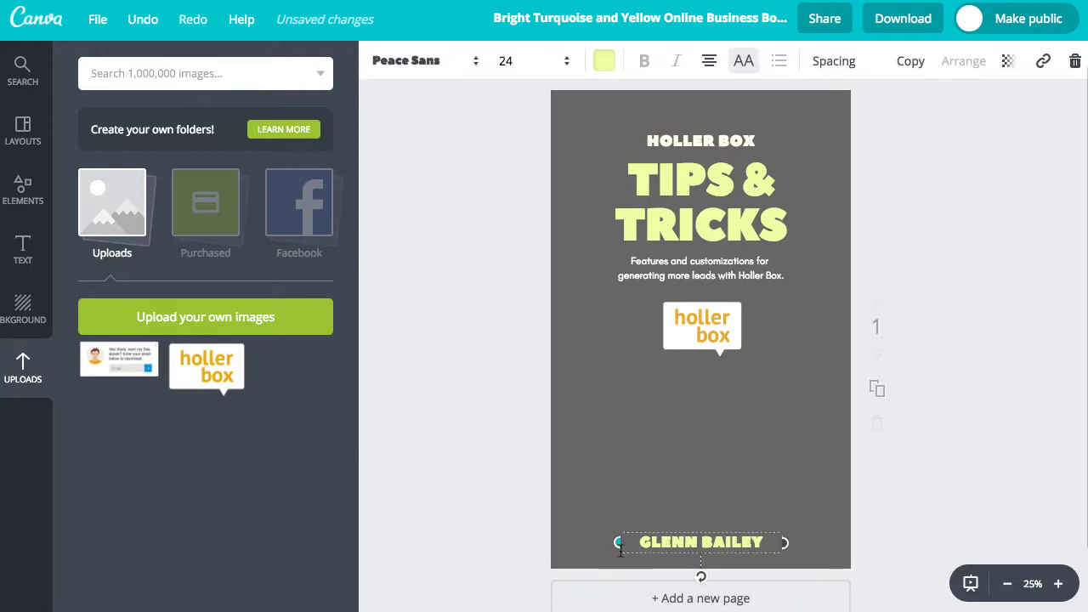
pyautogui.click(879, 540)
pyautogui.click(780, 541)
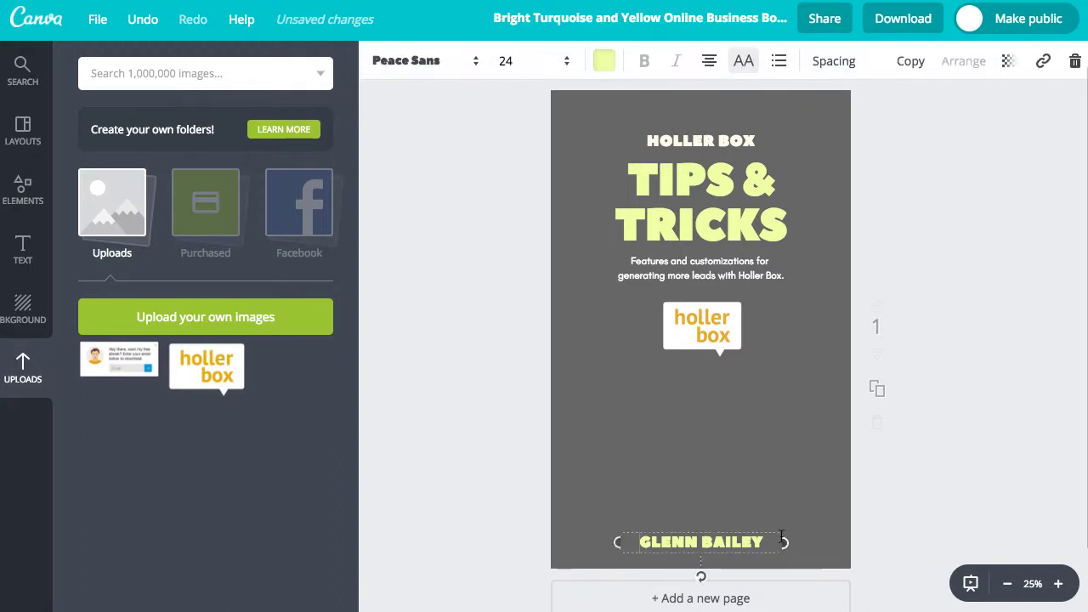
pyautogui.click(950, 511)
pyautogui.click(756, 539)
pyautogui.press('Delete')
# Add the uploaded email opt-in popup screenshot, enlarged near the bottom.
pyautogui.moveTo(102, 357); pyautogui.dragTo(654, 425)
pyautogui.moveTo(757, 478)
pyautogui.mouseDown()
pyautogui.moveTo(841, 519)
pyautogui.moveTo(745, 504)
pyautogui.moveTo(753, 498)
pyautogui.mouseUp()
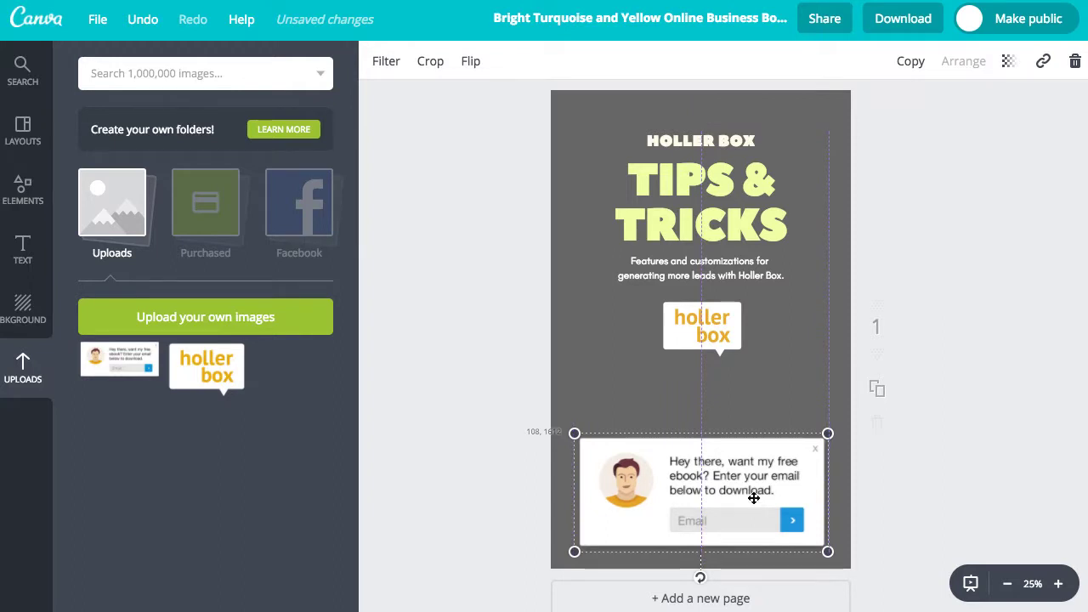
pyautogui.click(958, 340)
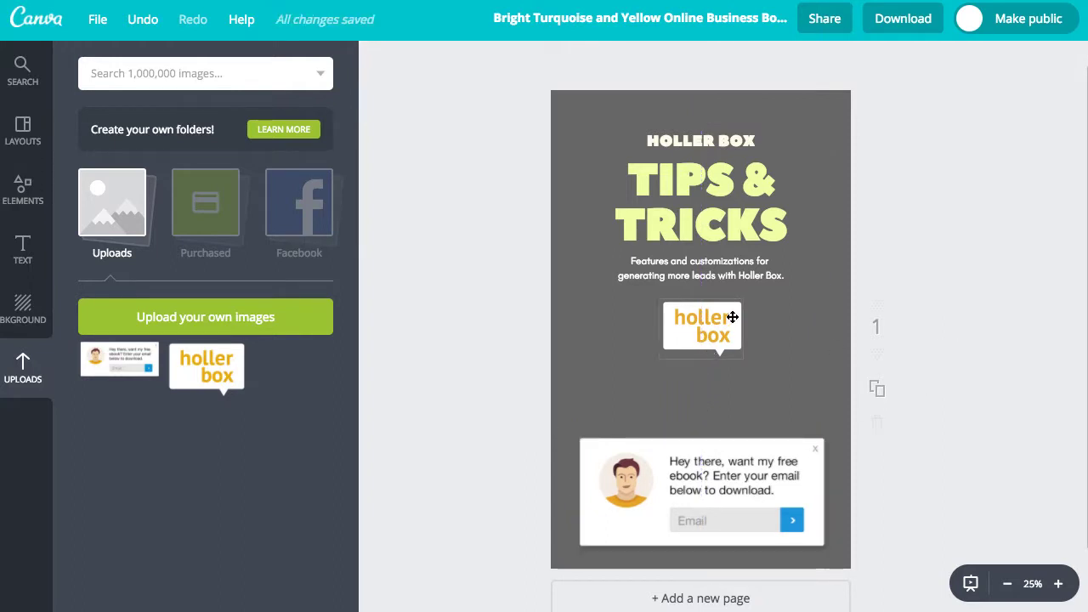
# Move the HOLLER BOX, TIPS & TRICKS and subtitle text boxes together lower on the cover.
pyautogui.click(669, 139)
pyautogui.keyDown('shift'); pyautogui.click(654, 224); pyautogui.keyUp('shift')
pyautogui.keyDown('shift'); pyautogui.click(654, 272); pyautogui.keyUp('shift')
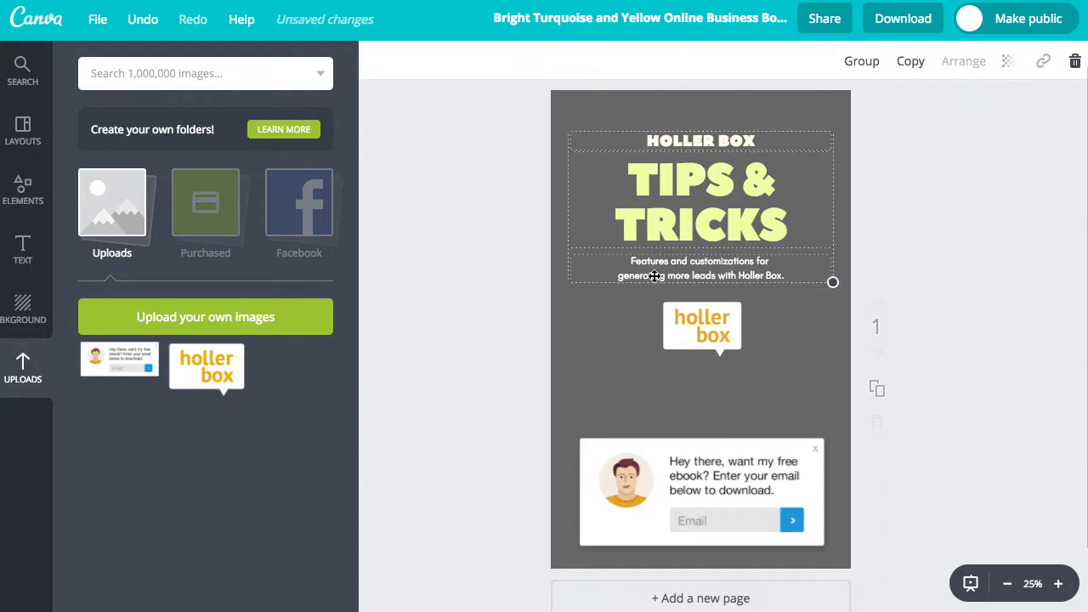
pyautogui.moveTo(689, 185); pyautogui.dragTo(697, 236)
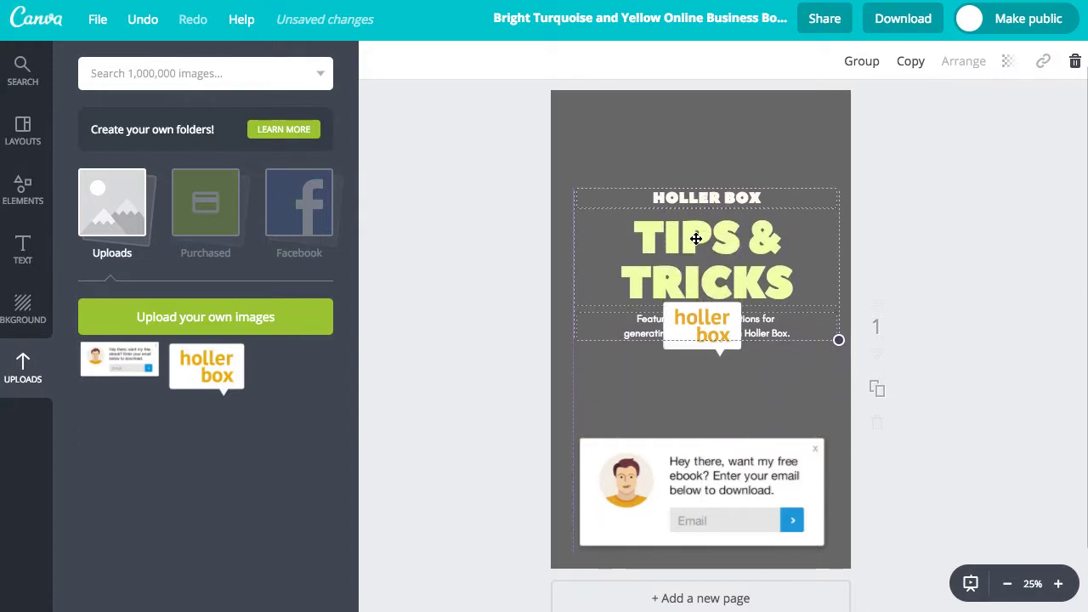
# Move the holler box logo up to the top of the cover.
pyautogui.click(719, 340)
pyautogui.moveTo(719, 340); pyautogui.dragTo(720, 171)
pyautogui.click(975, 253)
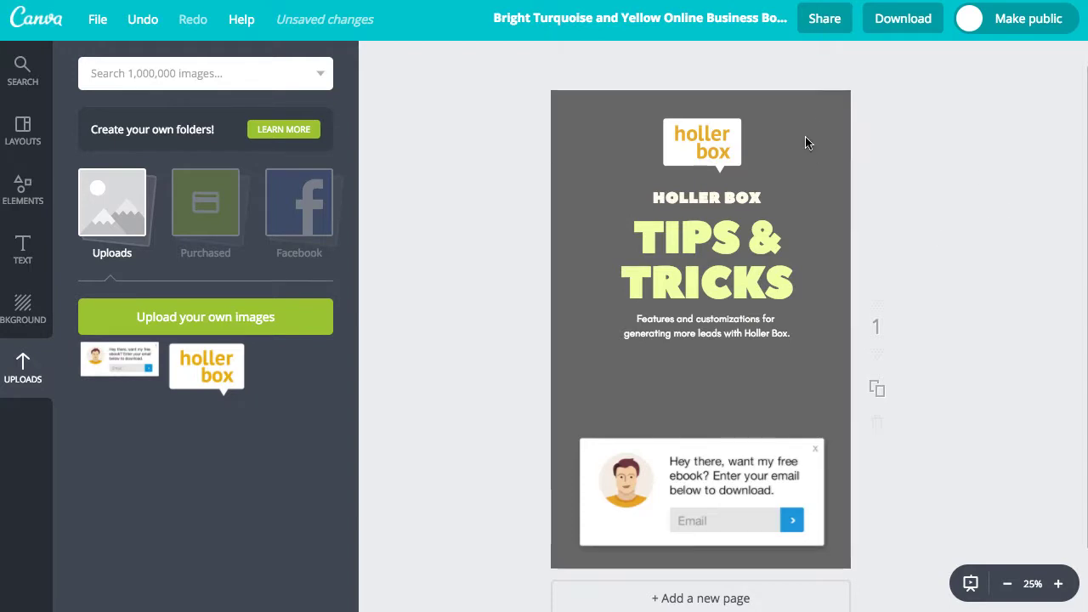
# Download the cover with JPG as the file type.
pyautogui.click(906, 22)
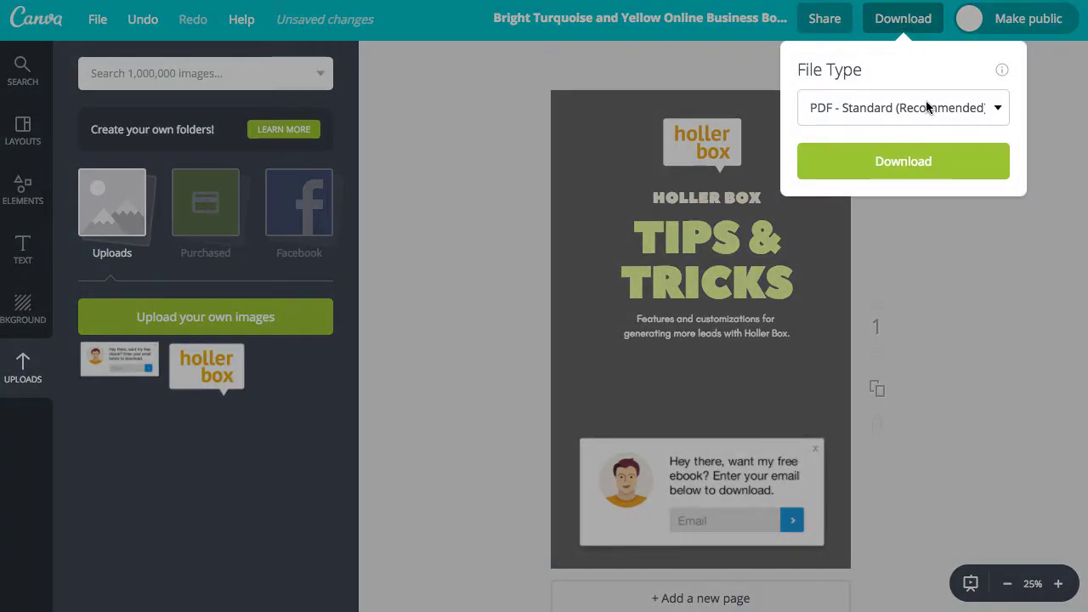
pyautogui.click(924, 108)
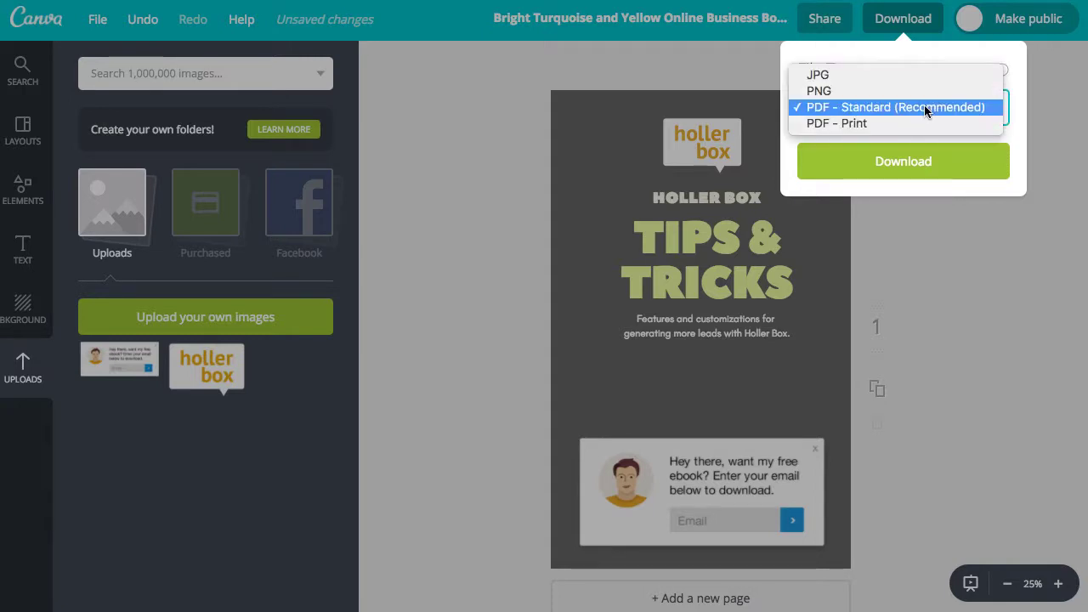
pyautogui.click(916, 77)
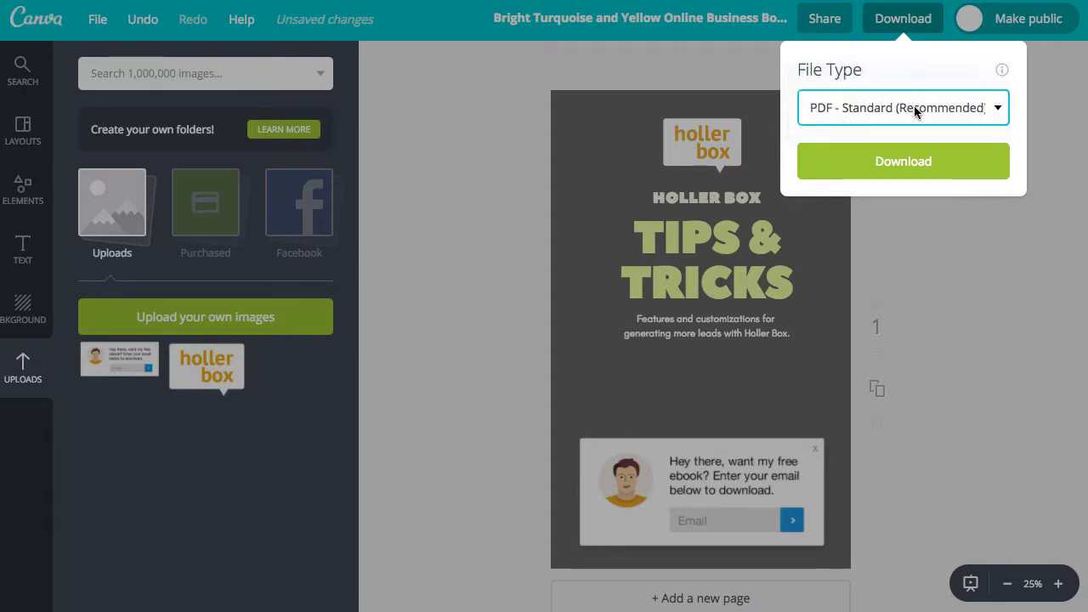
pyautogui.click(907, 170)
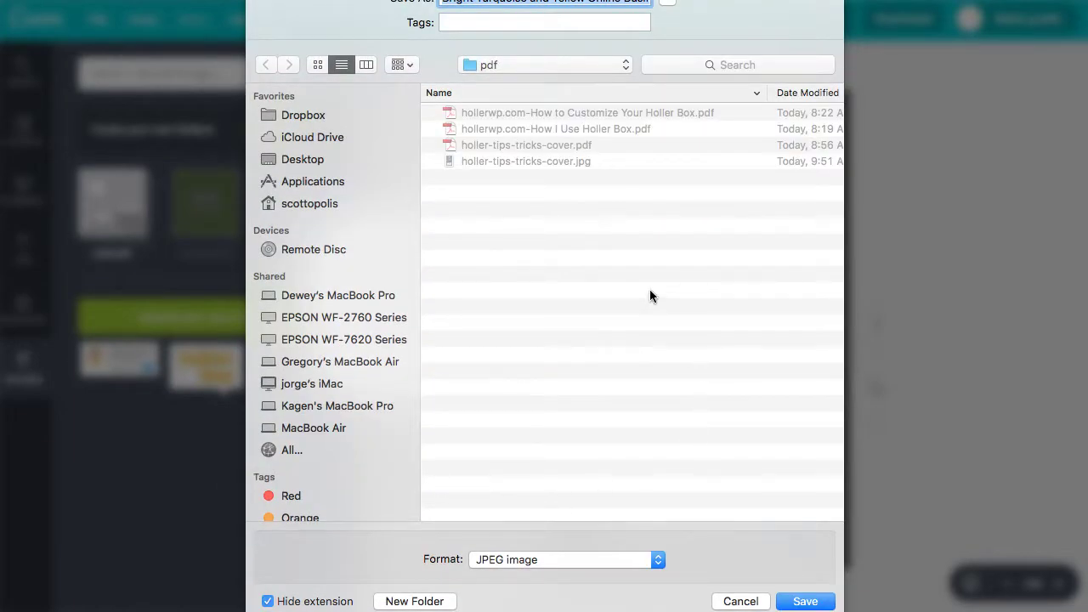
# Save the JPG cover into the pdf folder.
pyautogui.click(802, 599)
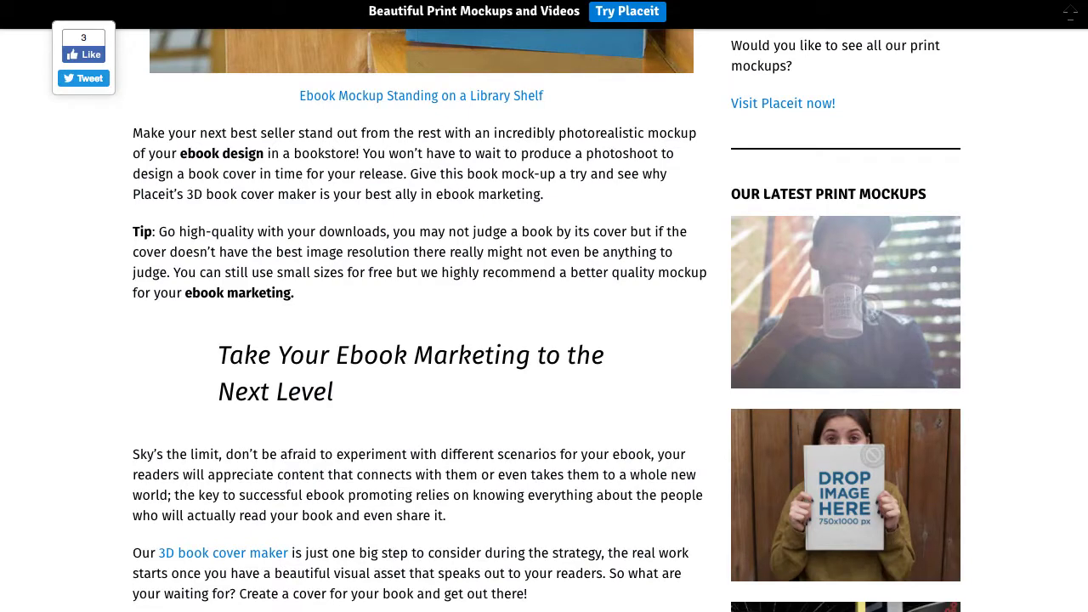
# Go to placeit.net and search its mockups for 'ebook cover'.
pyautogui.write('place')
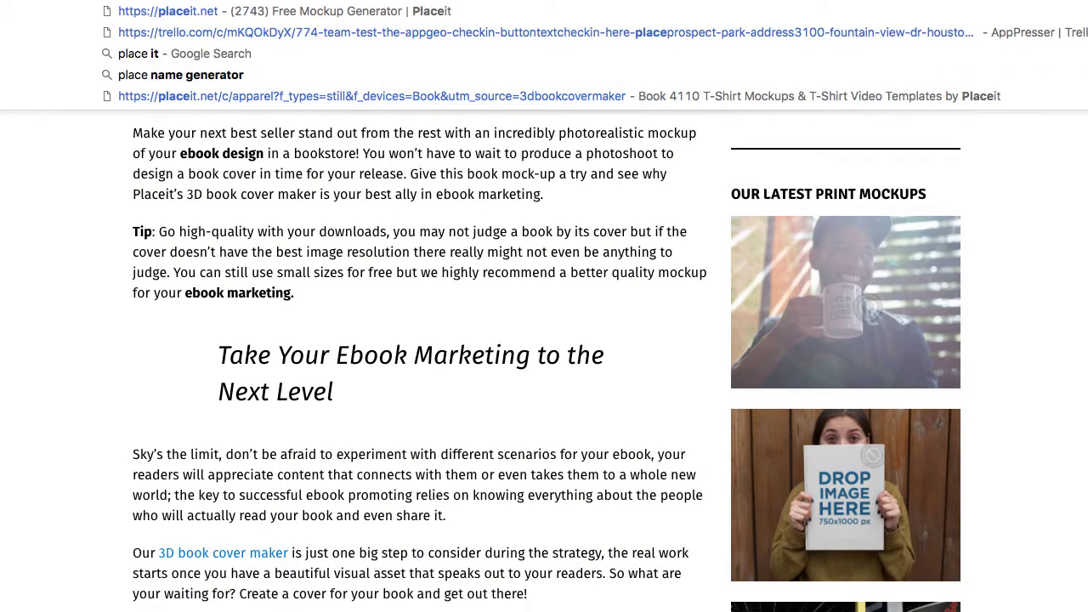
pyautogui.write('it.net')
pyautogui.press('Return')
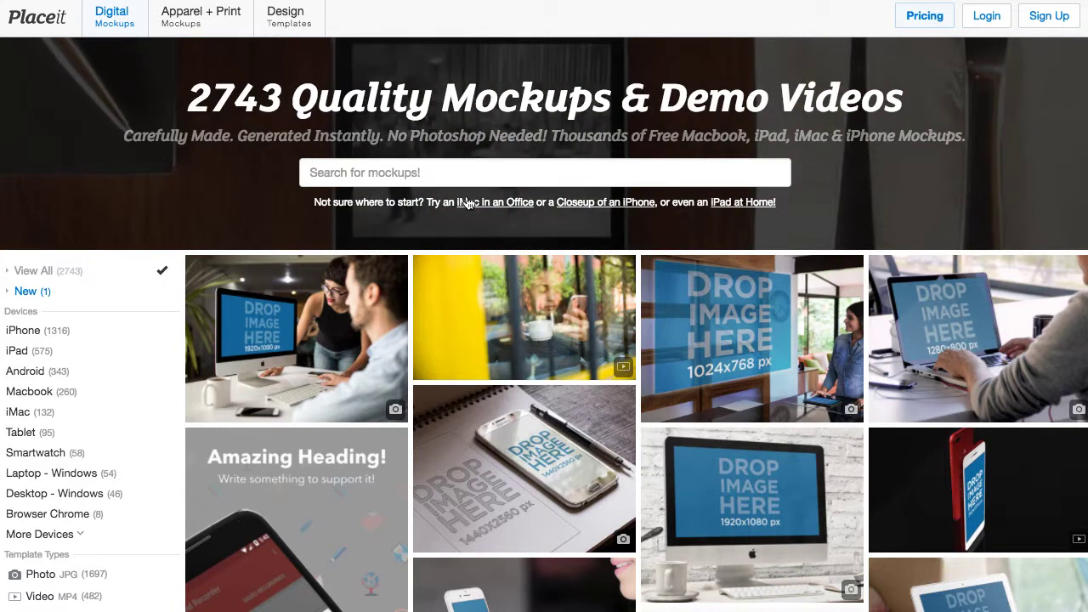
pyautogui.click(354, 172)
pyautogui.write('ebook')
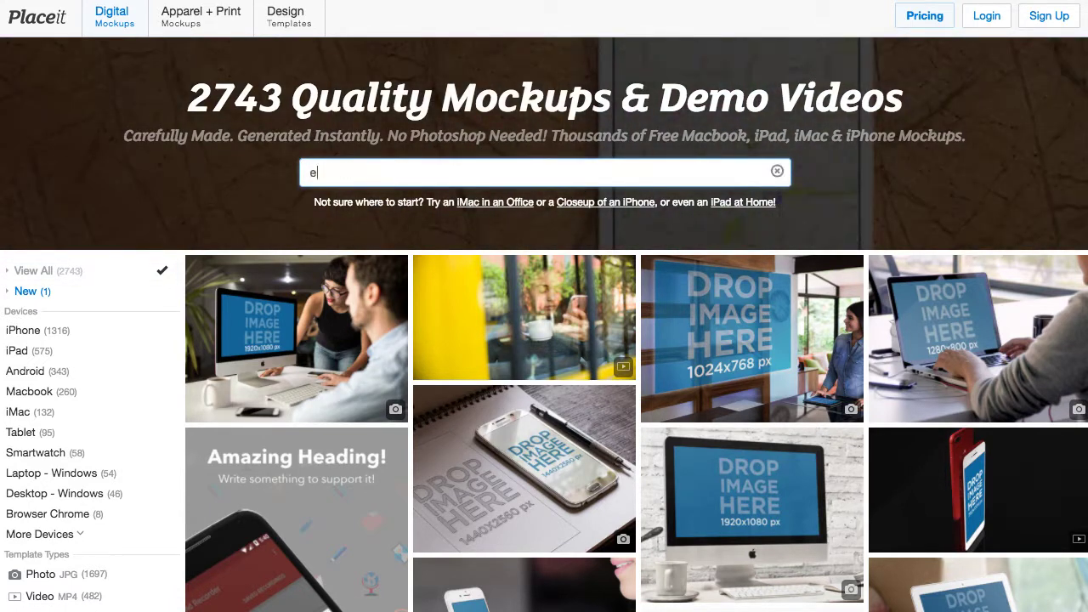
pyautogui.write(' cover')
pyautogui.press('Return')
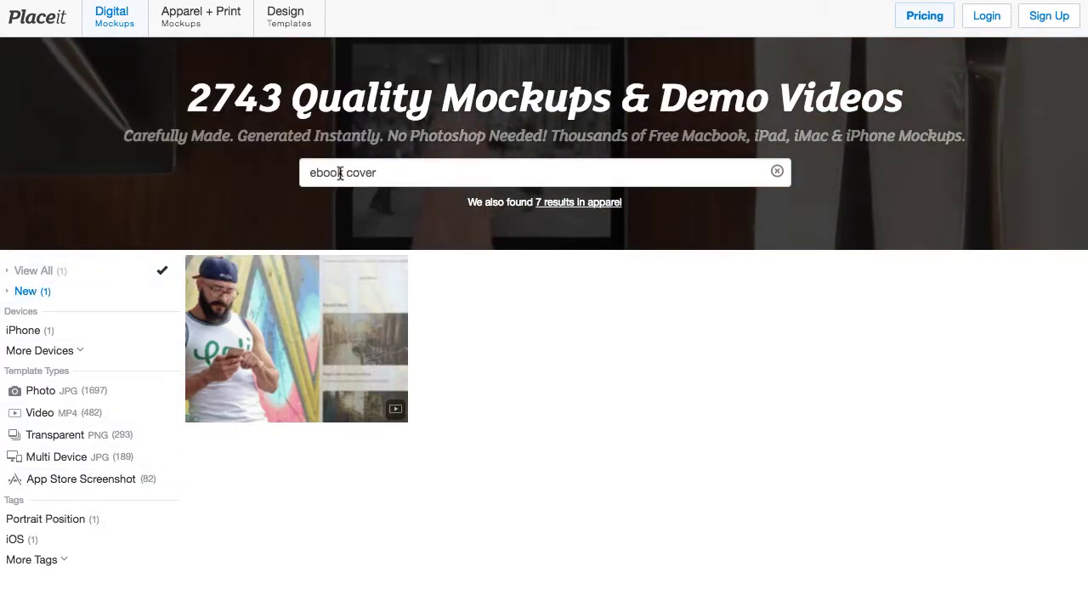
# Open the 'Ebook Mockup in an Angled Position Over a Flat Backdrop' template from the apparel results.
pyautogui.click(578, 204)
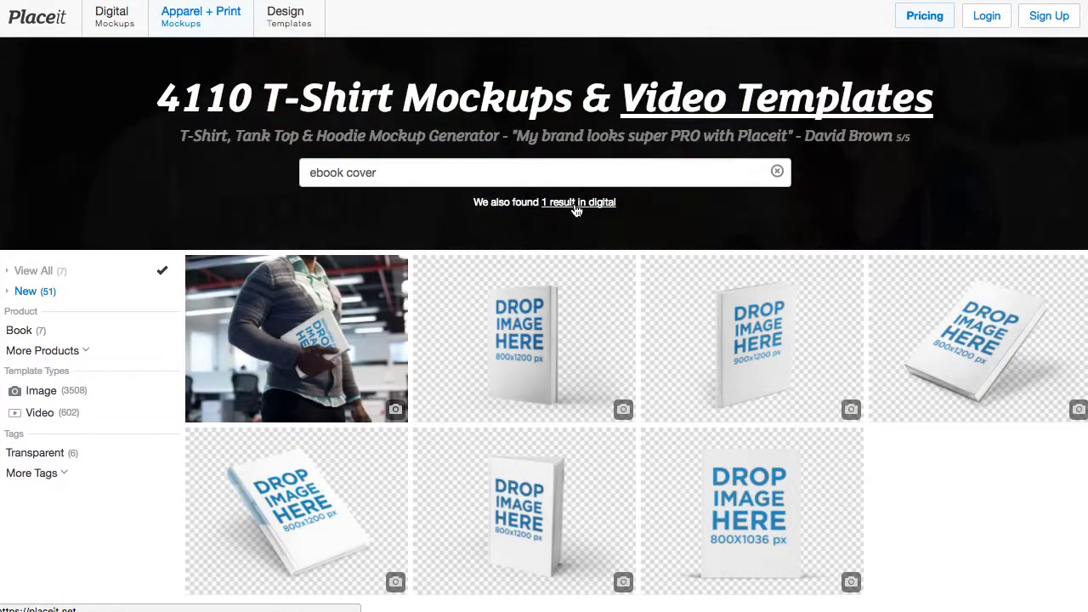
pyautogui.scroll(-2, 370, 227)
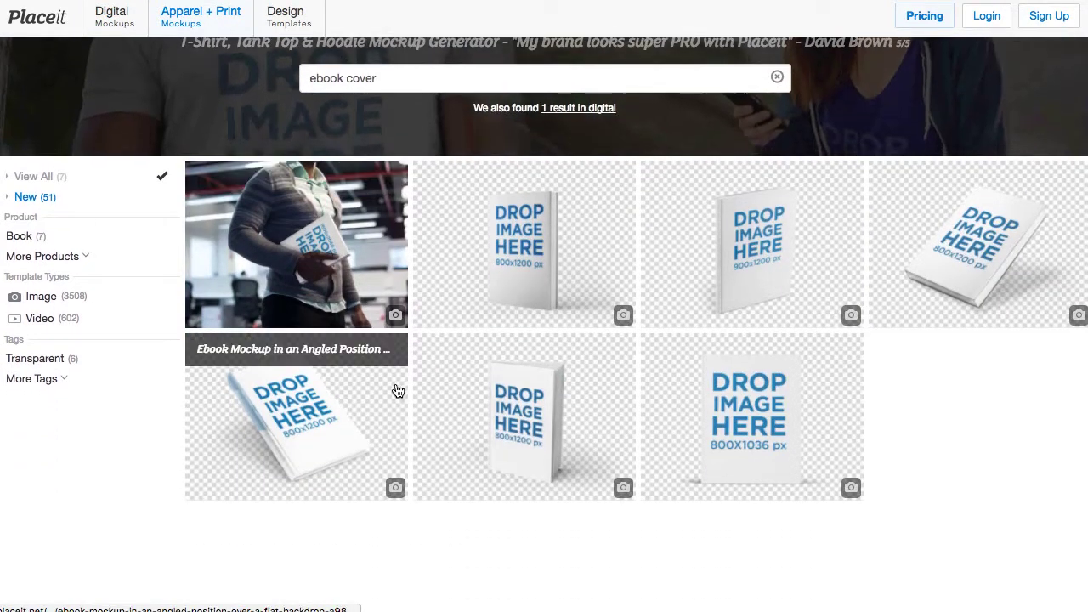
pyautogui.click(548, 274)
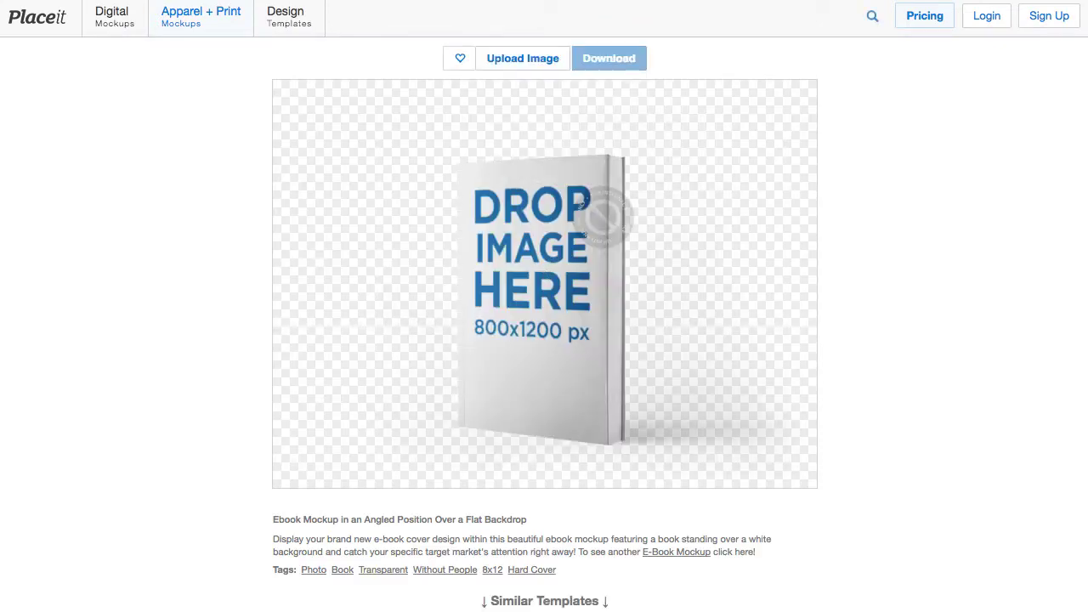
# Upload the Holler Box Tips & Tricks cover JPG to the ebook mockup, enlarge it slightly, and crop.
pyautogui.moveTo(203, 425); pyautogui.dragTo(541, 269)
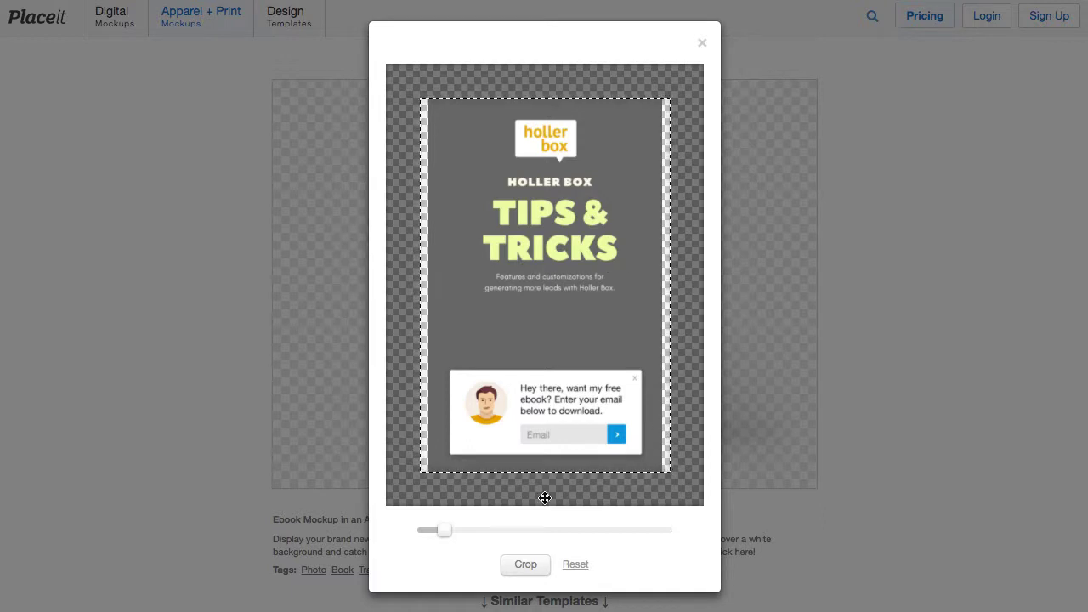
pyautogui.moveTo(447, 527); pyautogui.dragTo(451, 527)
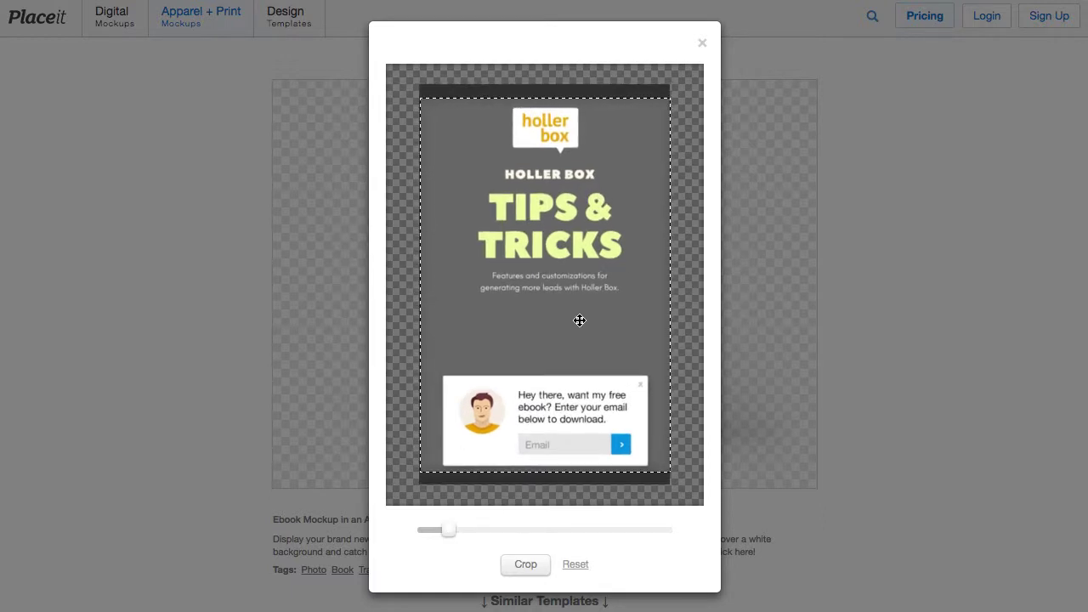
pyautogui.click(525, 565)
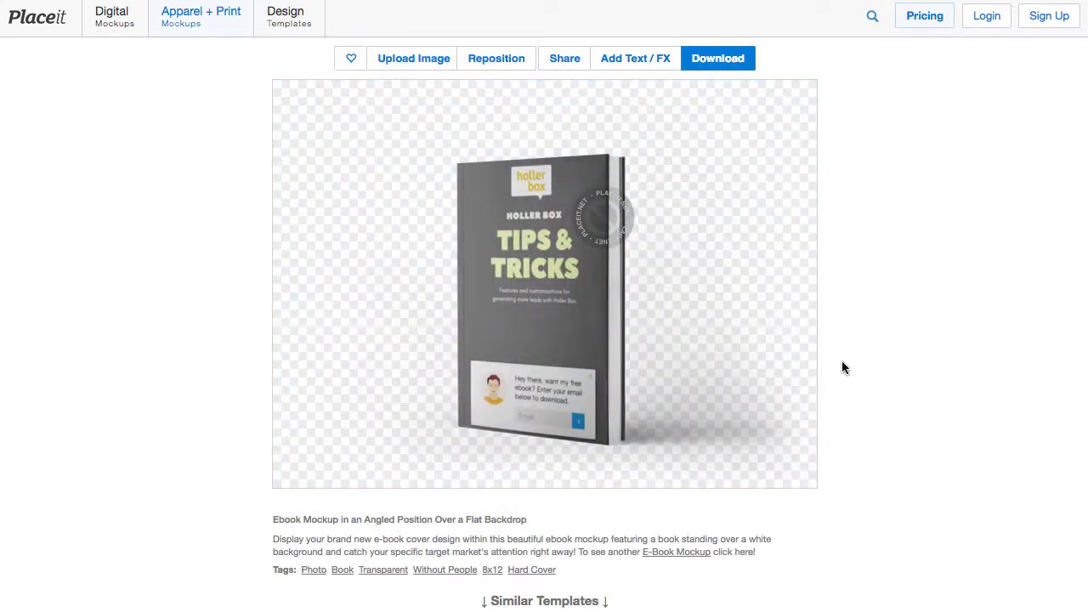
# Bring up the Get Your Image! dialog showing the High 1920x1440 px size for $8.
pyautogui.moveTo(663, 391)
pyautogui.moveTo(510, 415)
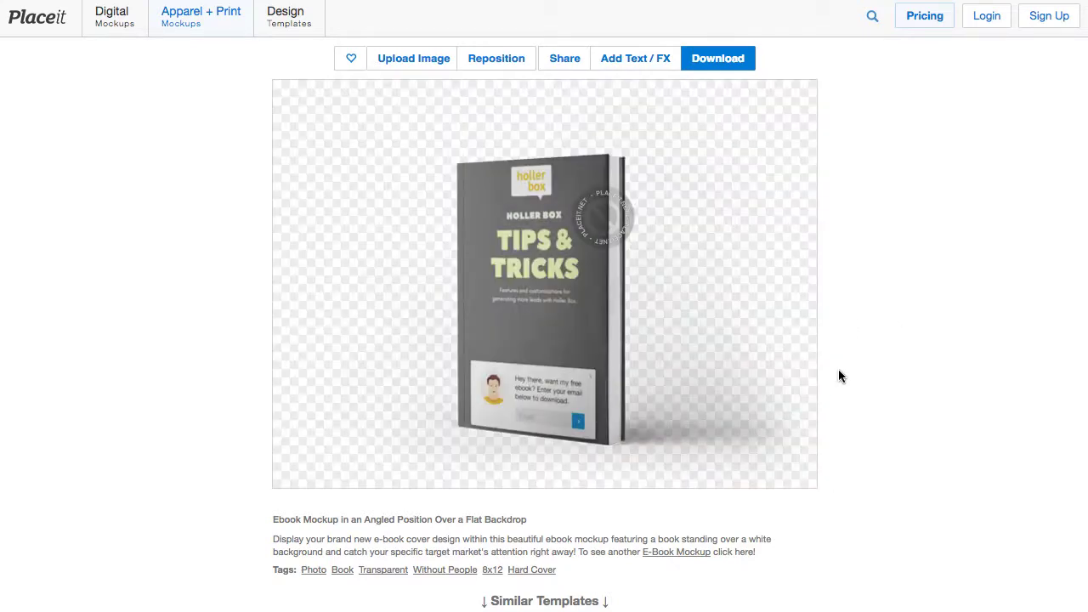
pyautogui.moveTo(613, 313)
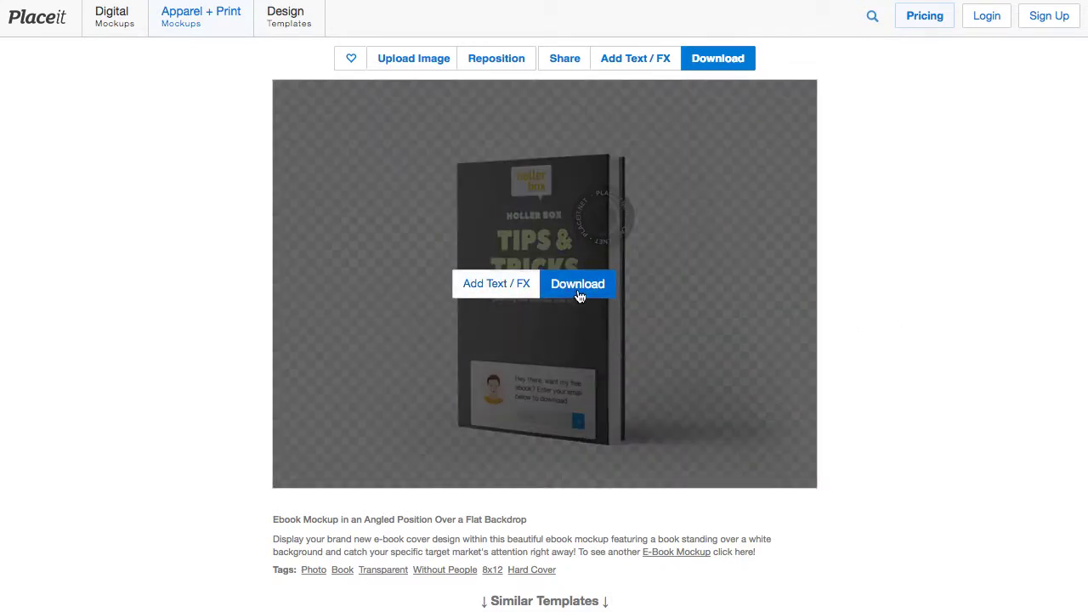
pyautogui.click(578, 293)
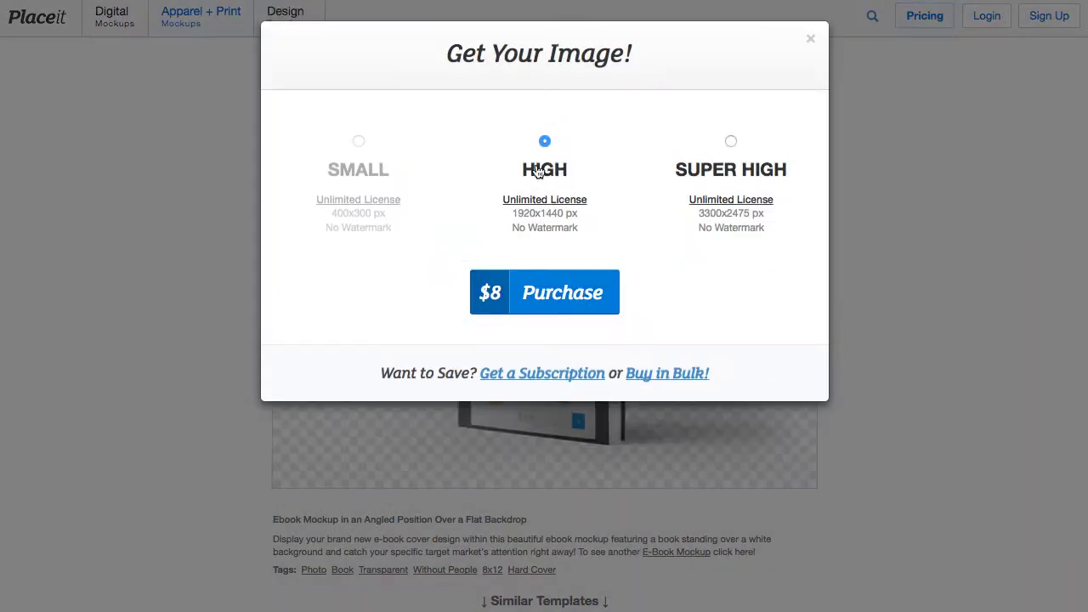
pyautogui.moveTo(361, 150)
# Close the Get Your Image! dialog without buying, then list PSD Covers mockups tagged Book.
pyautogui.click(810, 42)
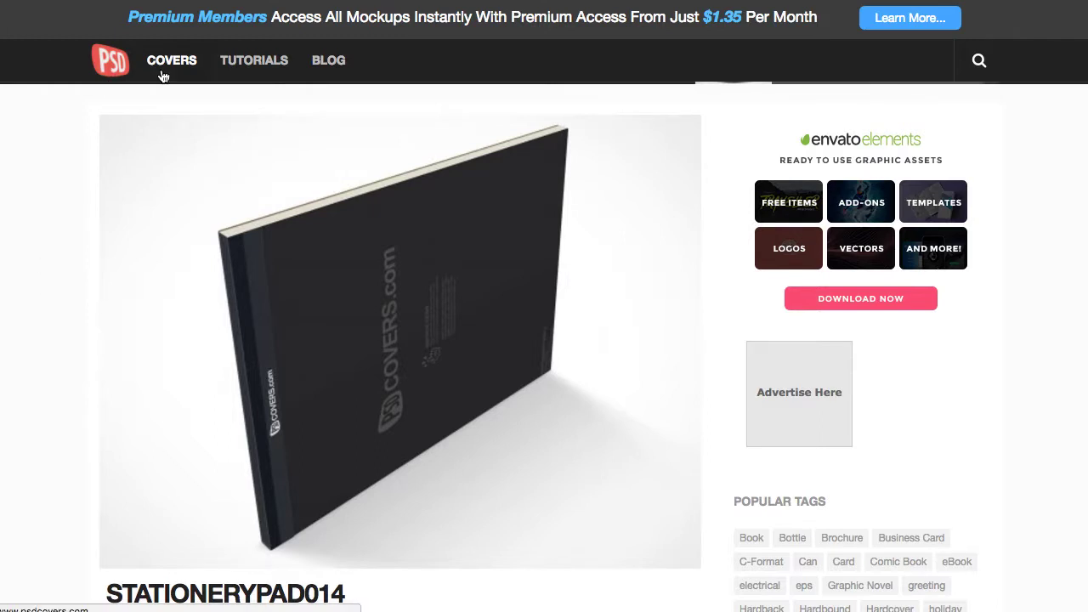
pyautogui.scroll(-3, 581, 357)
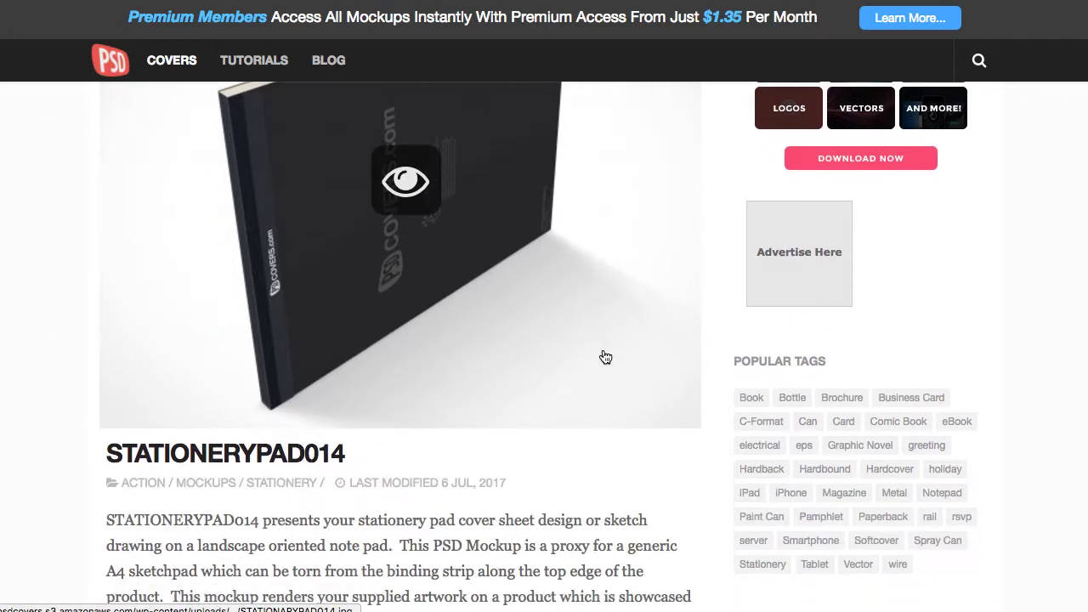
pyautogui.click(753, 397)
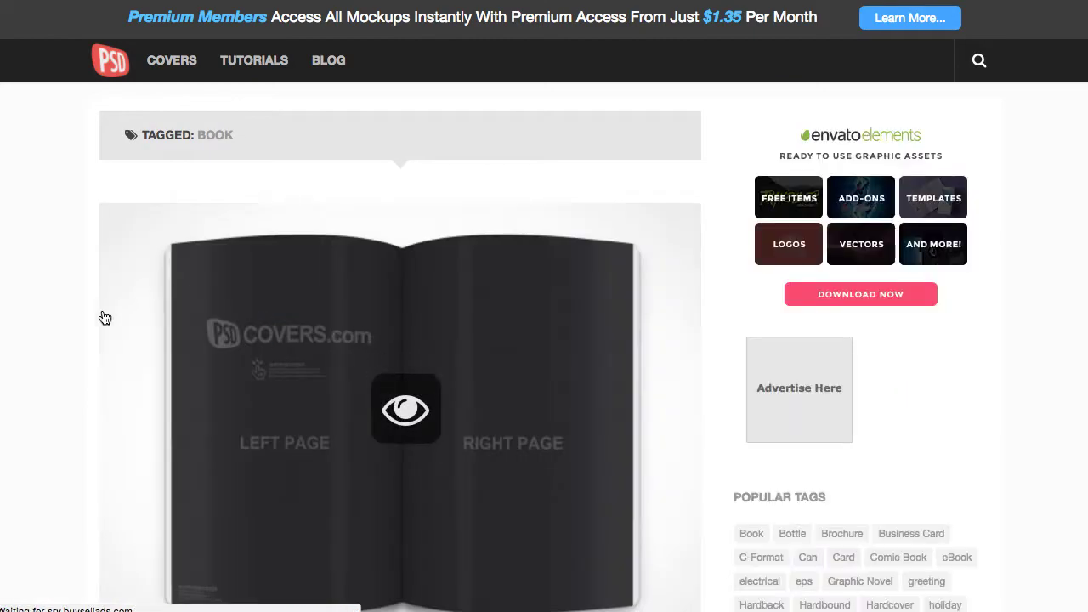
# Browse the Book-tagged free paperback mockups such as PAPERBACK024 and PAPERBACK028.
pyautogui.scroll(-3, 60, 317)
pyautogui.scroll(-10, 59, 317)
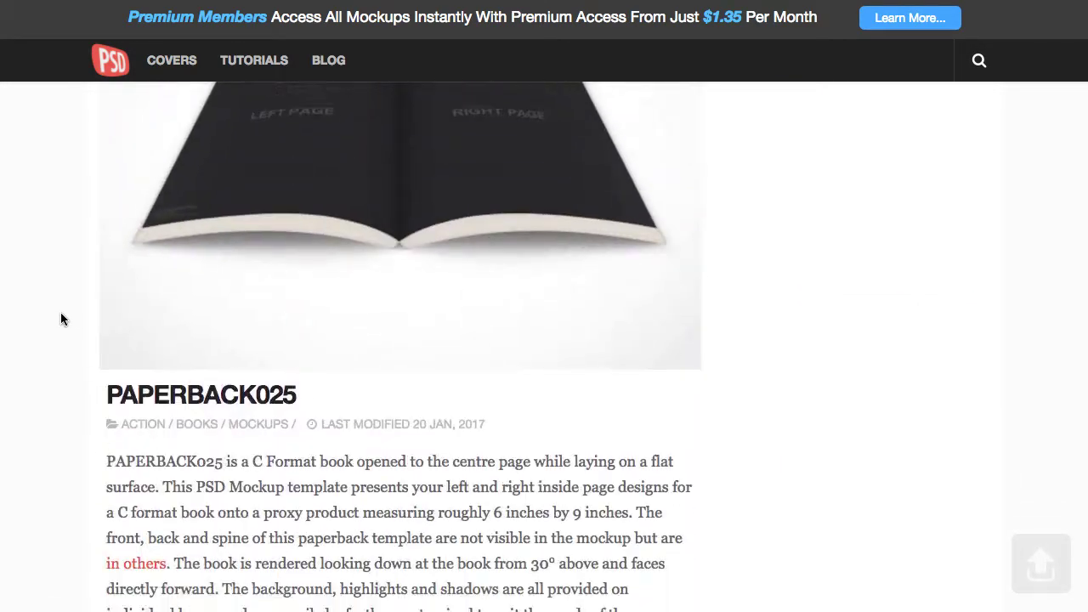
pyautogui.scroll(-10, 60, 318)
pyautogui.scroll(3, 60, 318)
pyautogui.moveTo(487, 330)
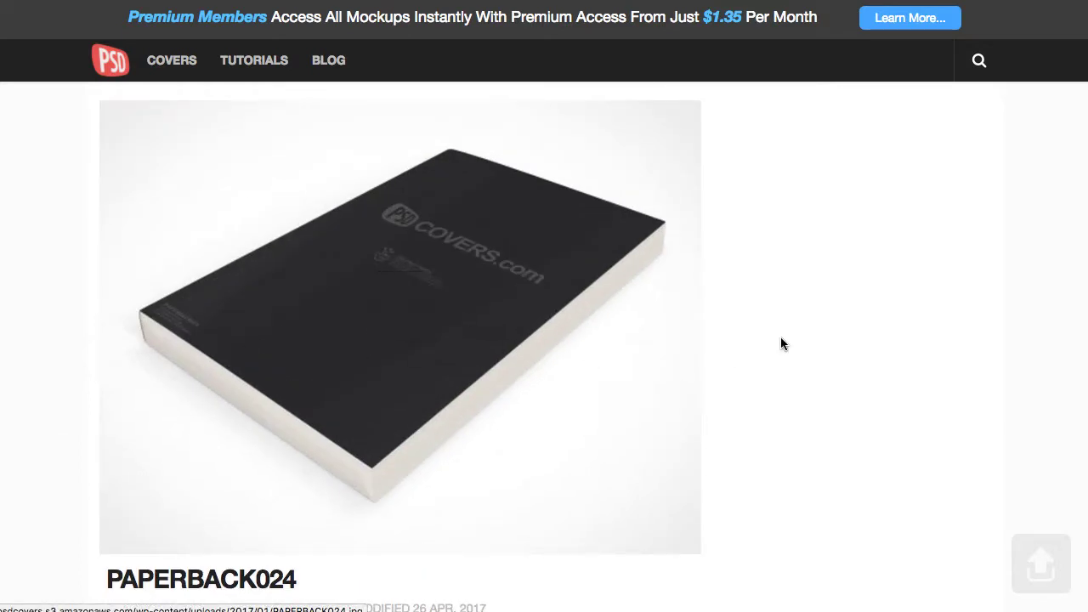
pyautogui.moveTo(587, 402)
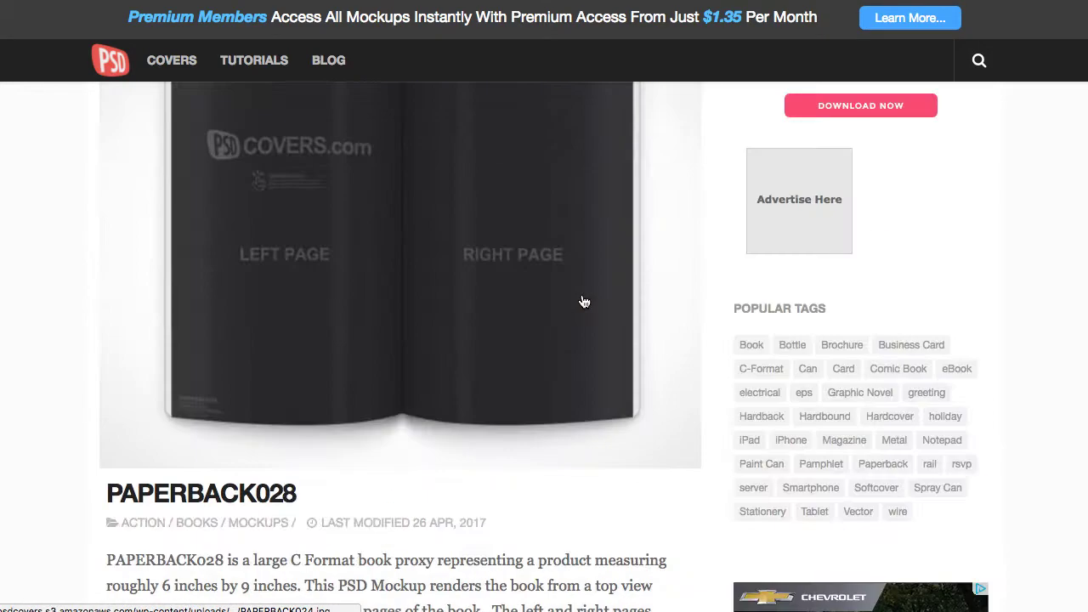
pyautogui.moveTo(656, 306)
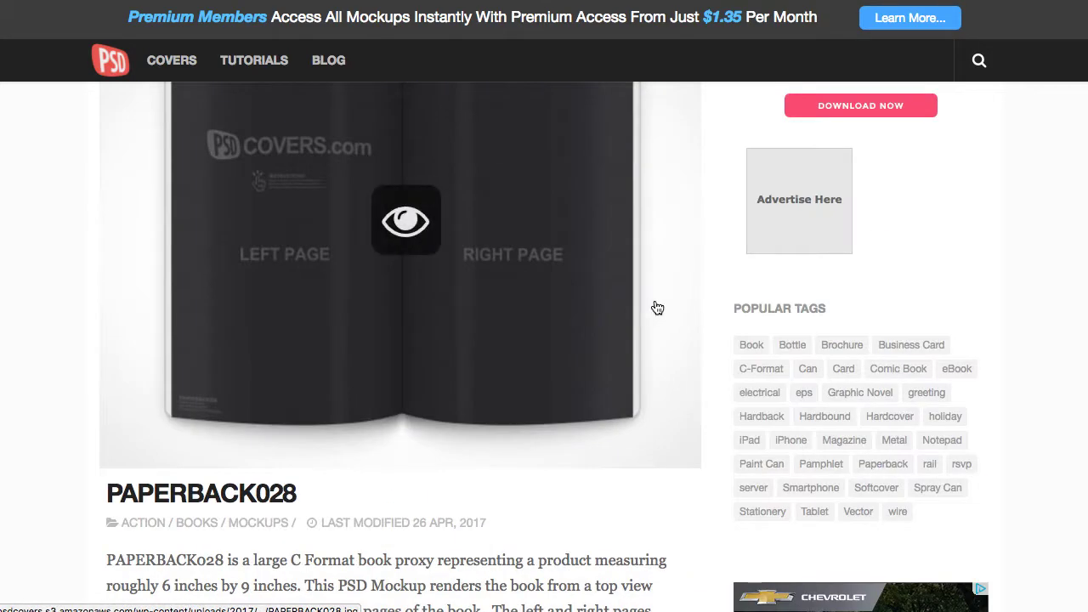
pyautogui.scroll(3, 672, 257)
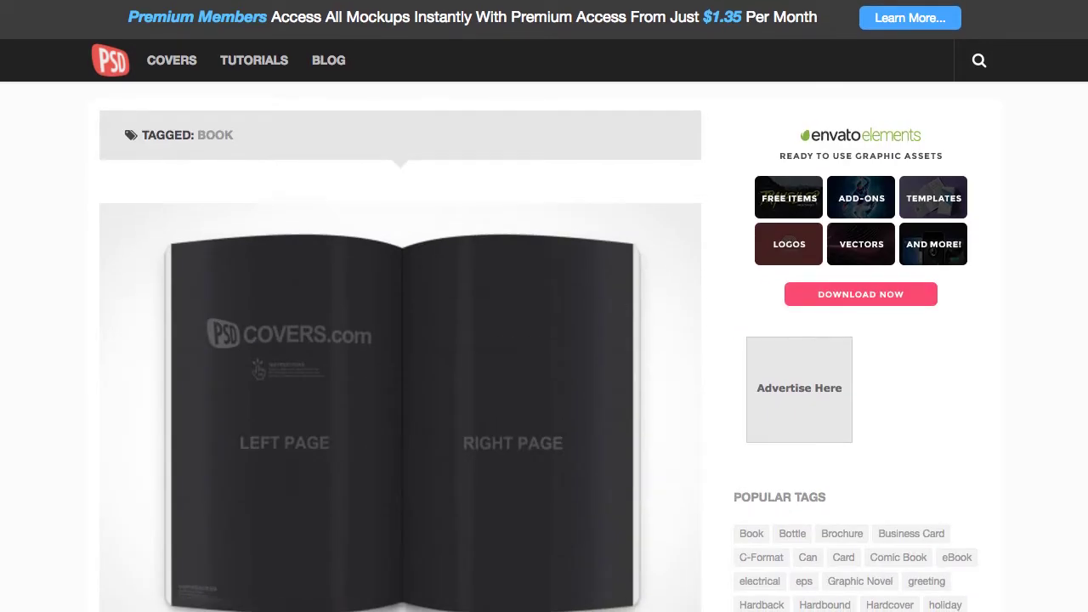